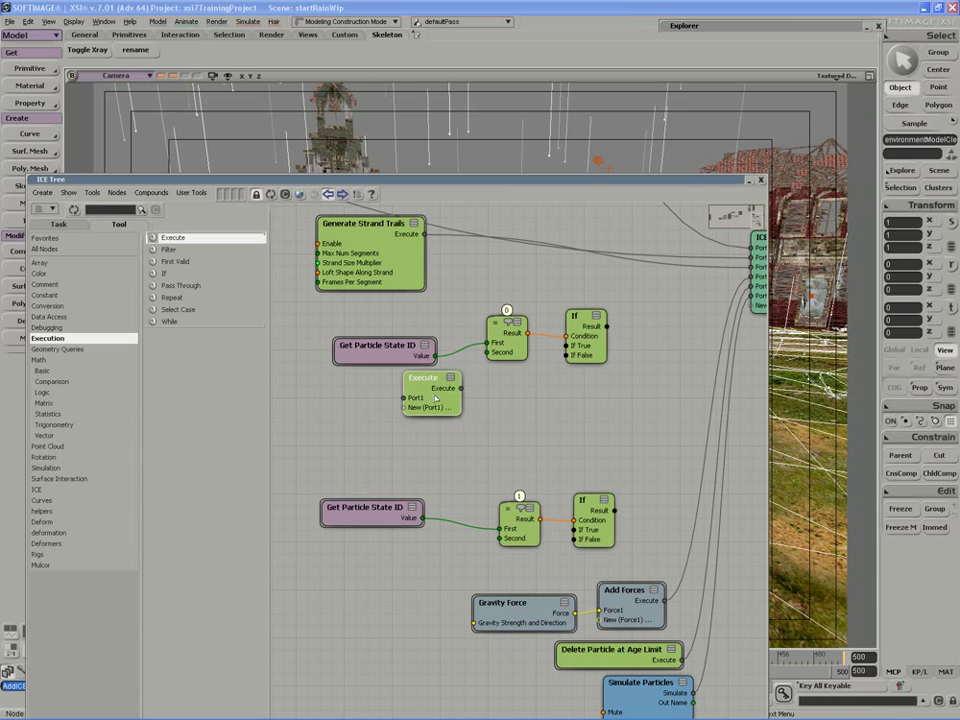
# - Duplicate the Execute node and connect one Execute to the If True port of each If node in the state 0 and state 1 branches
pyautogui.hotkey('ctrl', 'd')
pyautogui.moveTo(439, 411); pyautogui.dragTo(424, 564)
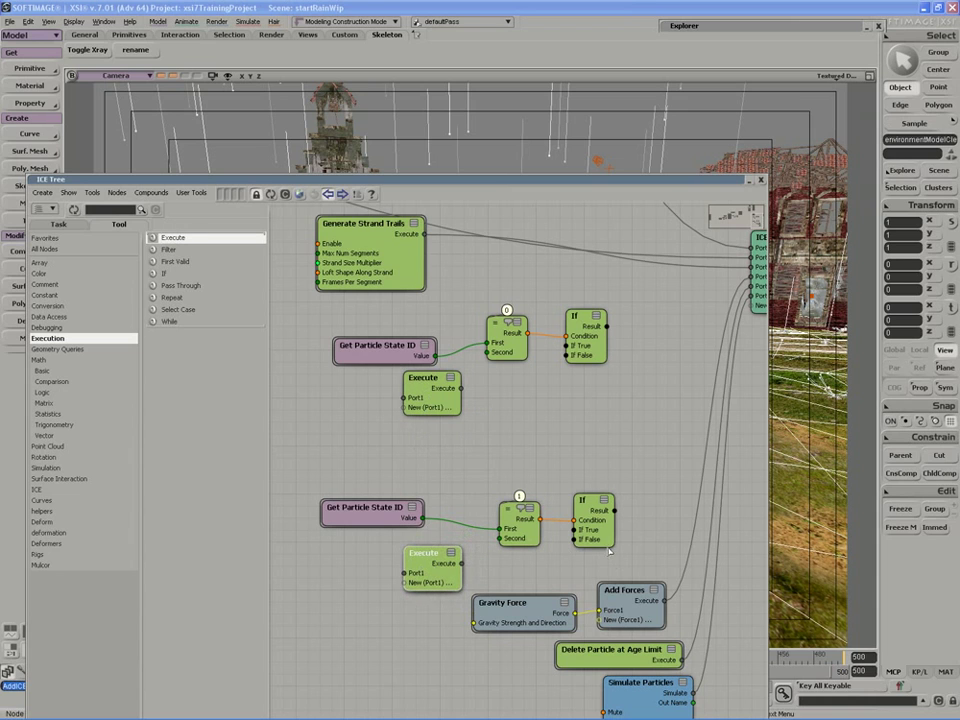
pyautogui.moveTo(608, 551); pyautogui.dragTo(402, 494)
pyautogui.moveTo(521, 519); pyautogui.dragTo(513, 481)
pyautogui.moveTo(461, 563); pyautogui.dragTo(519, 497)
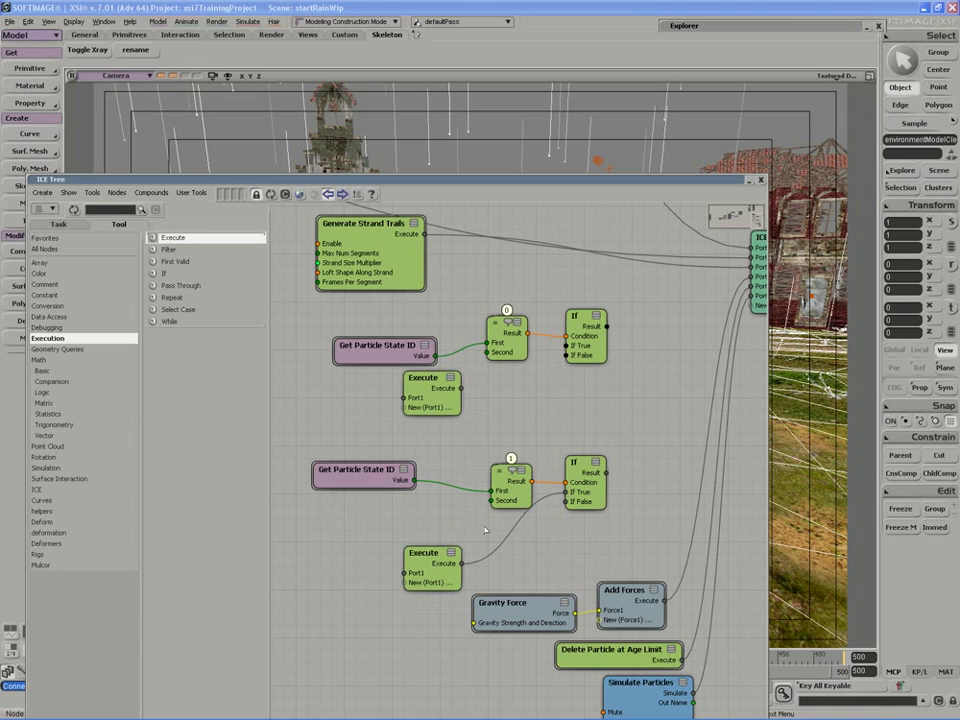
pyautogui.moveTo(437, 564); pyautogui.dragTo(491, 547)
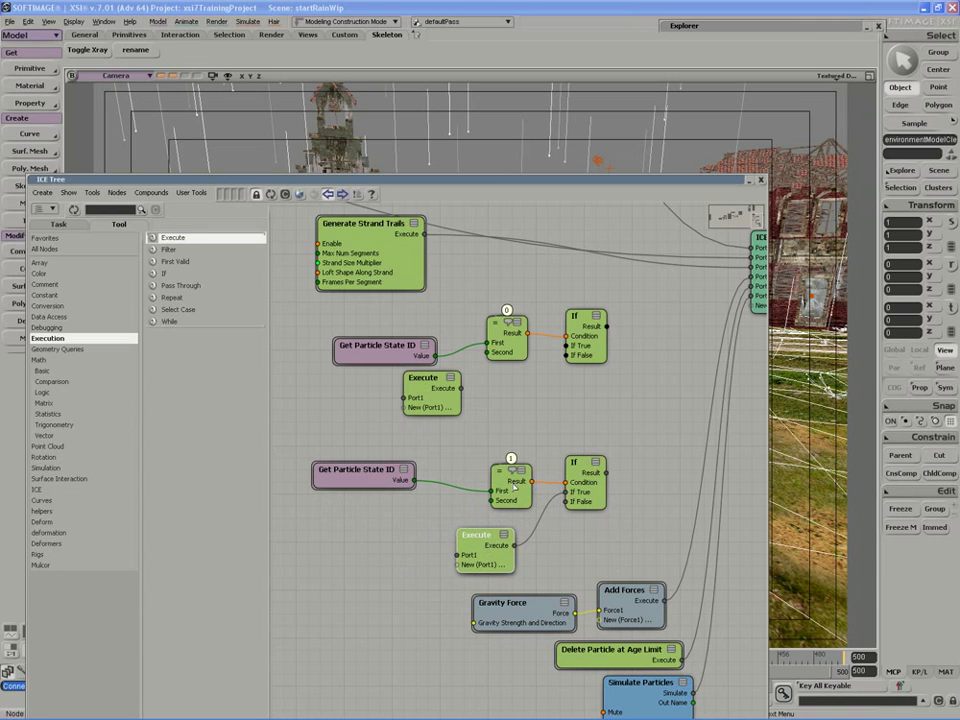
pyautogui.moveTo(515, 485); pyautogui.dragTo(504, 478, button='middle')
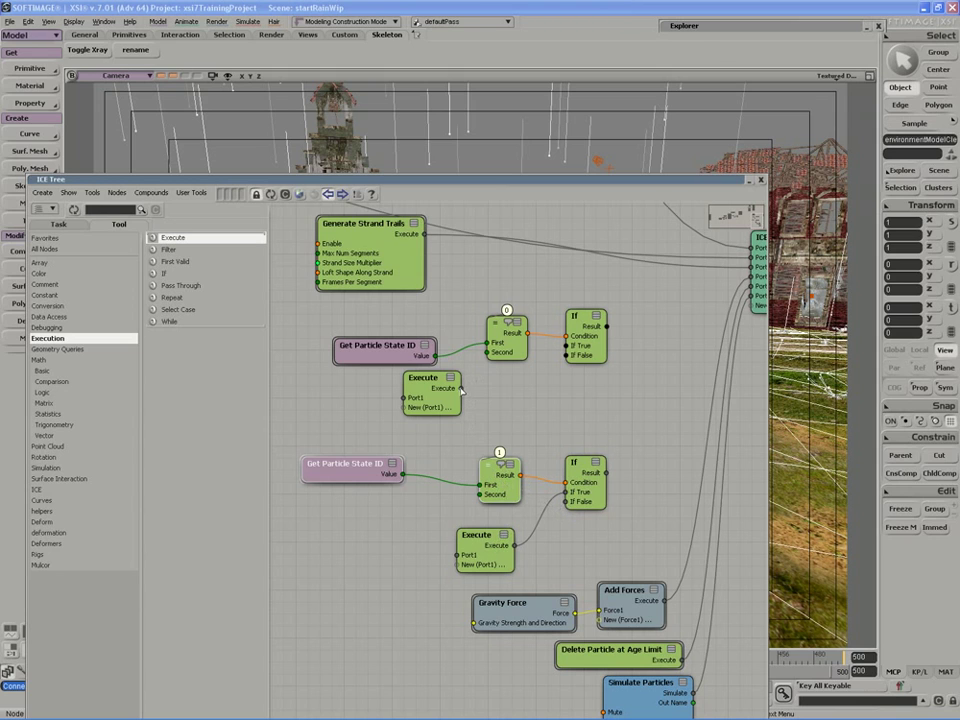
pyautogui.moveTo(461, 389); pyautogui.dragTo(566, 347)
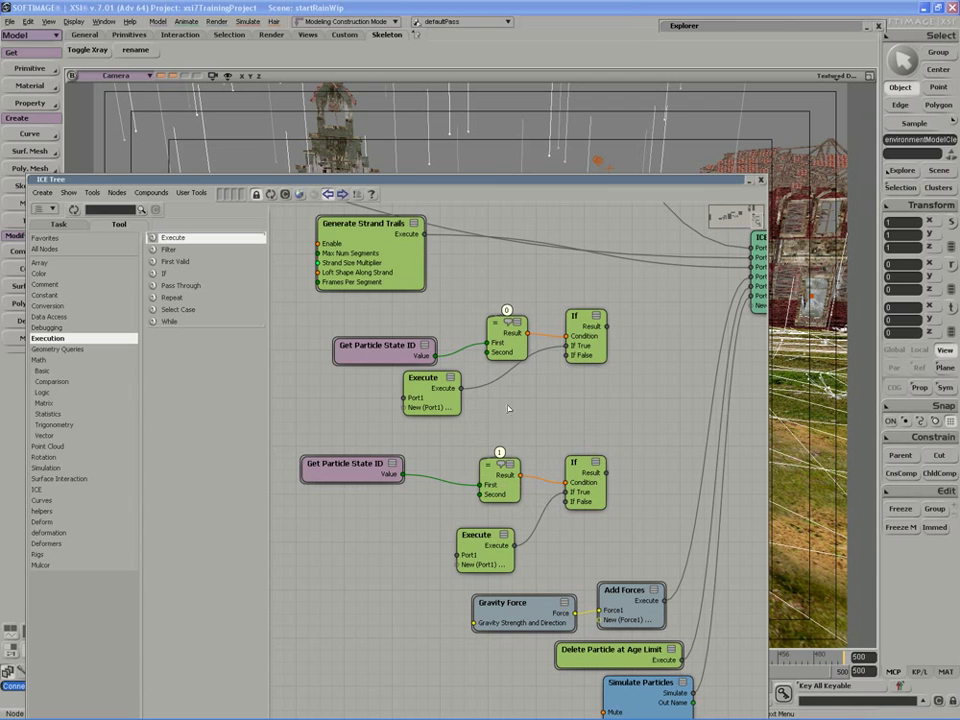
pyautogui.moveTo(427, 381); pyautogui.dragTo(420, 389)
# - Disconnect the Generate Strand Trails node from the ICETree node and duplicate it for the state 1 branch
pyautogui.moveTo(408, 423); pyautogui.dragTo(420, 478, button='middle')
pyautogui.scroll(-1, 424, 480)
pyautogui.moveTo(378, 348); pyautogui.dragTo(431, 373)
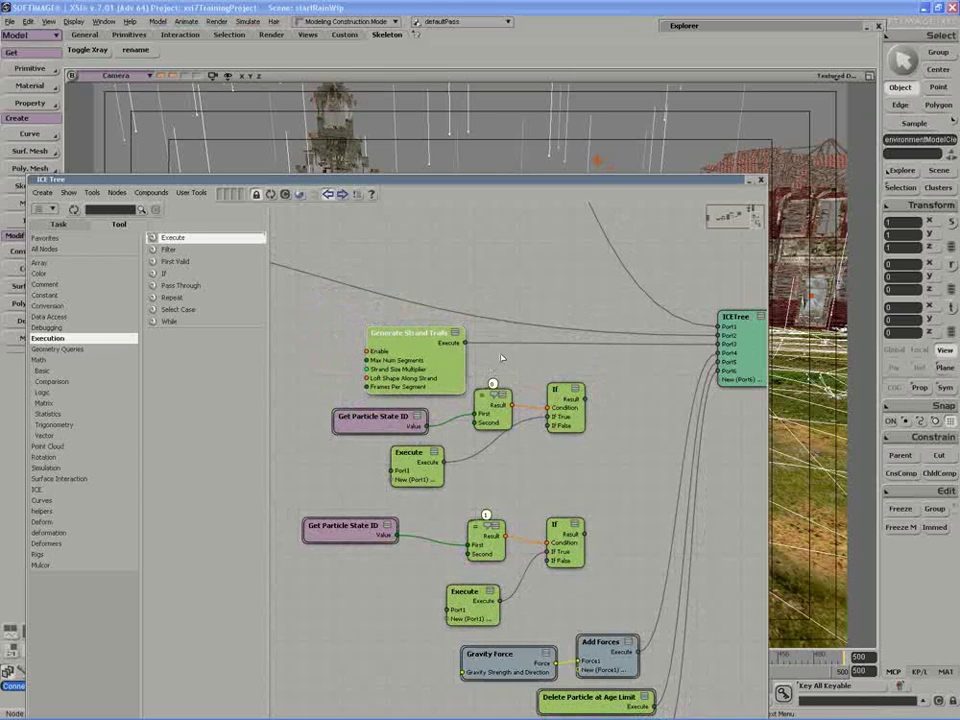
pyautogui.moveTo(515, 181); pyautogui.dragTo(576, 602)
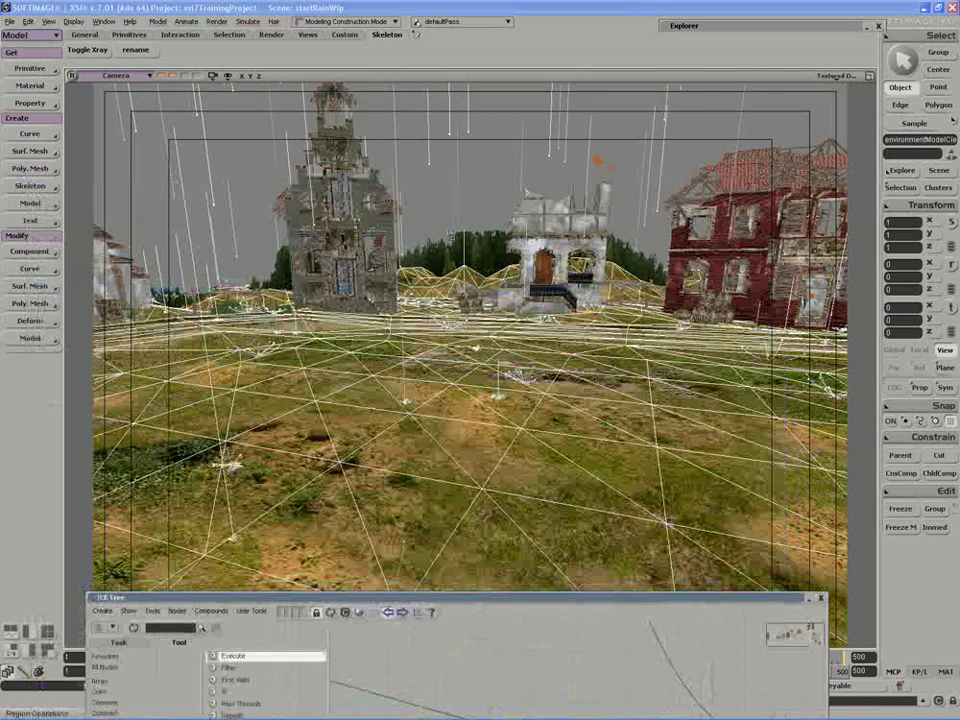
pyautogui.moveTo(500, 601); pyautogui.dragTo(483, 164)
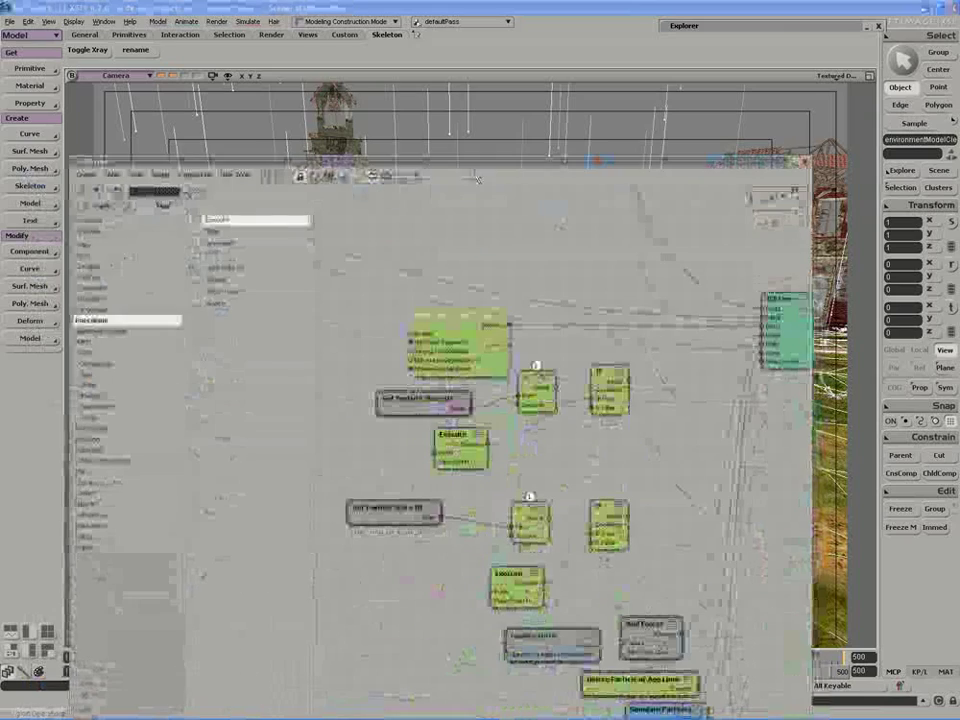
pyautogui.moveTo(490, 352); pyautogui.dragTo(470, 345)
pyautogui.moveTo(560, 326); pyautogui.dragTo(555, 336)
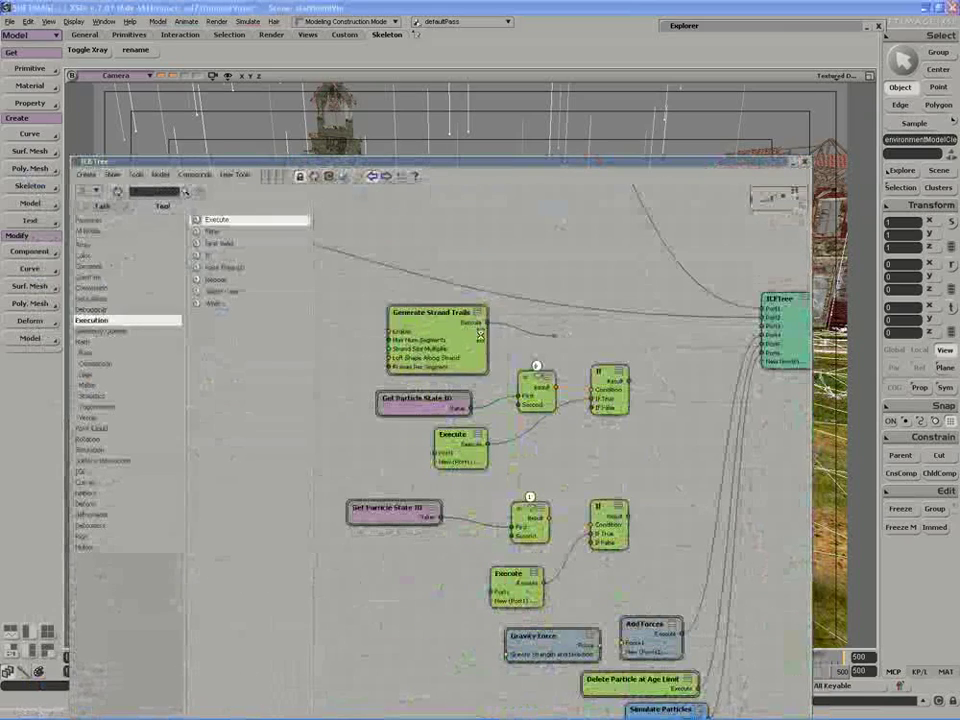
pyautogui.moveTo(456, 339); pyautogui.dragTo(534, 585)
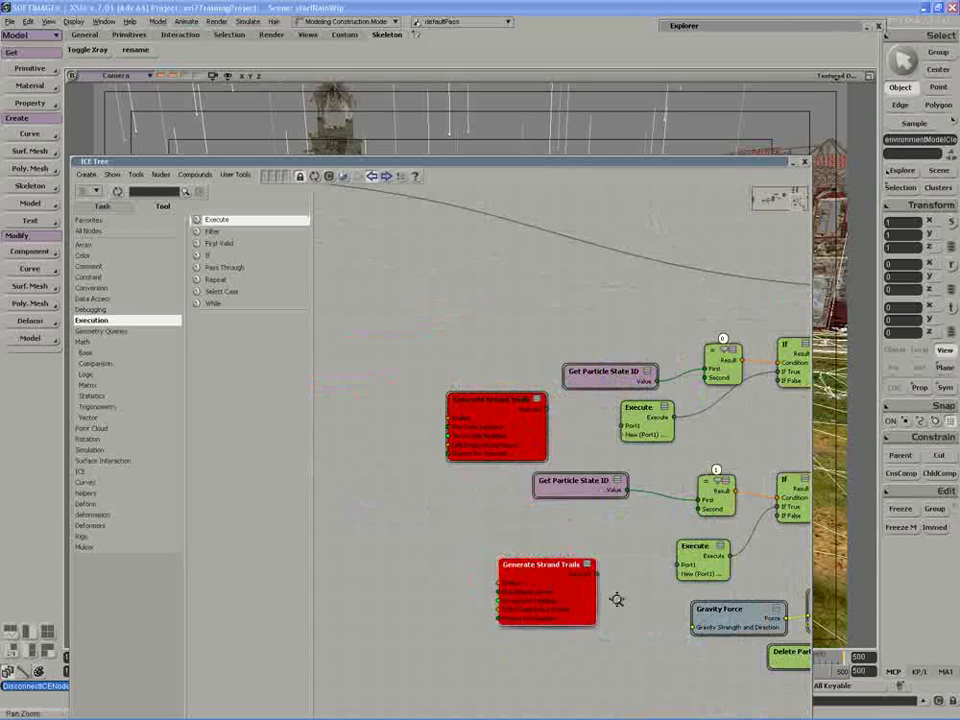
# - Connect each Generate Strand Trails node to Port1 of the Execute node in its own state branch
pyautogui.moveTo(615, 600); pyautogui.dragTo(549, 617)
pyautogui.moveTo(480, 427); pyautogui.dragTo(555, 443)
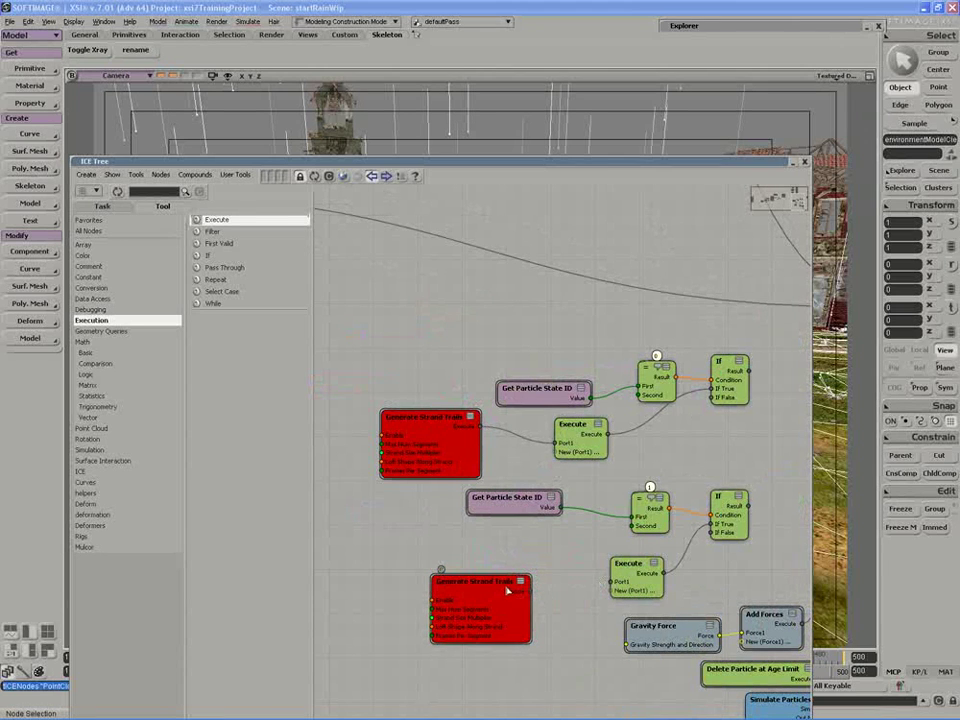
pyautogui.moveTo(527, 591); pyautogui.dragTo(570, 586)
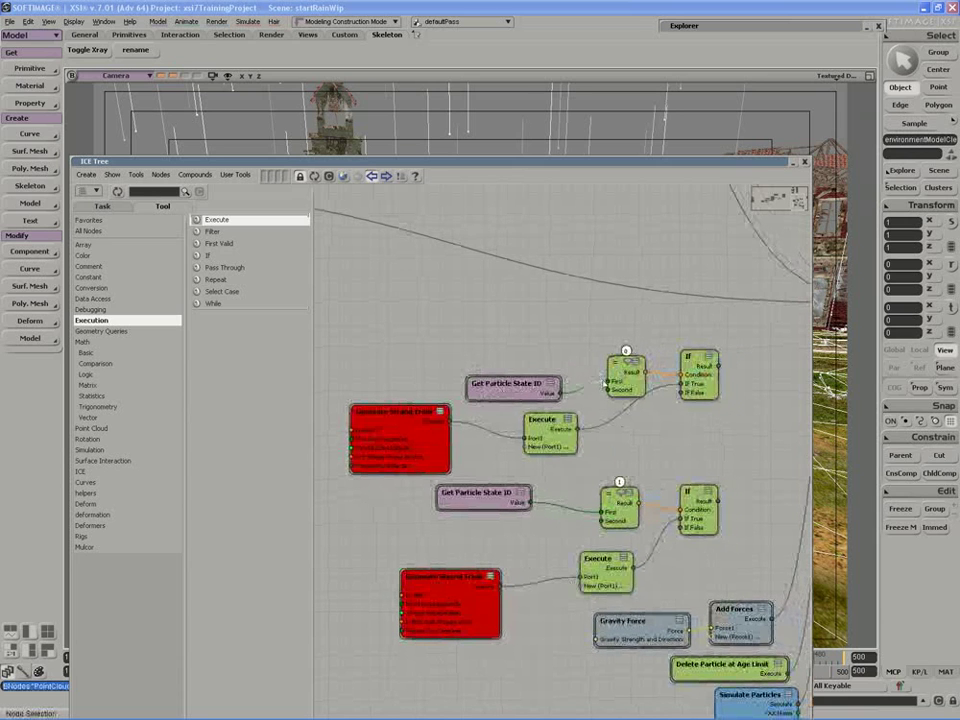
# - Examine the properties of the Generate Strand Trails node in the state 0 branch
pyautogui.moveTo(394, 450)
pyautogui.mouseDown()
pyautogui.moveTo(401, 424)
pyautogui.moveTo(392, 435)
pyautogui.moveTo(400, 437)
pyautogui.mouseUp()
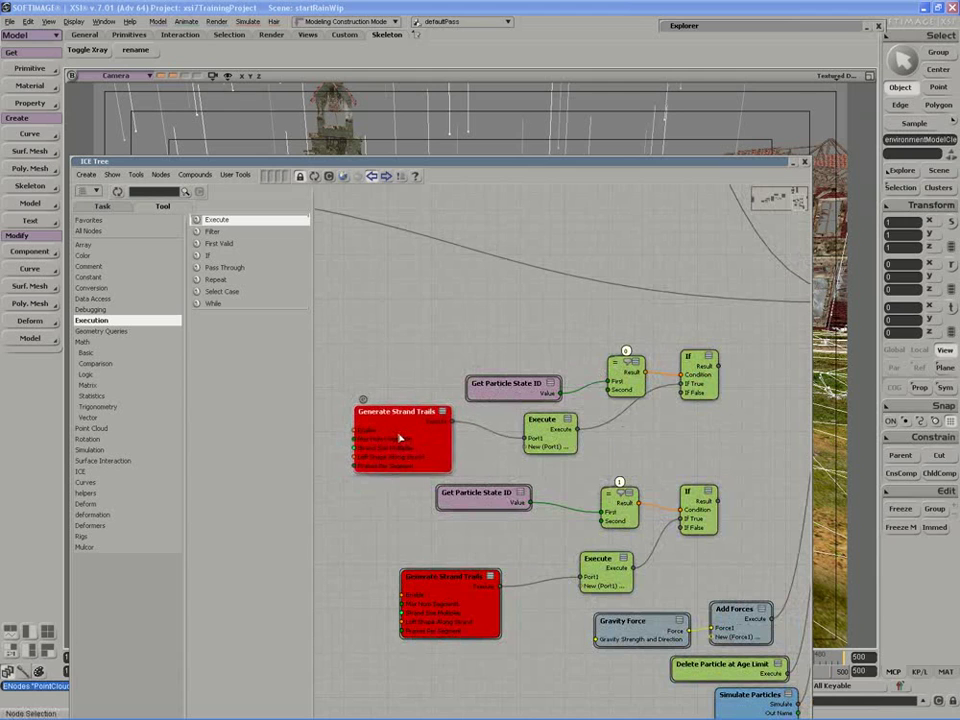
pyautogui.doubleClick(398, 432)
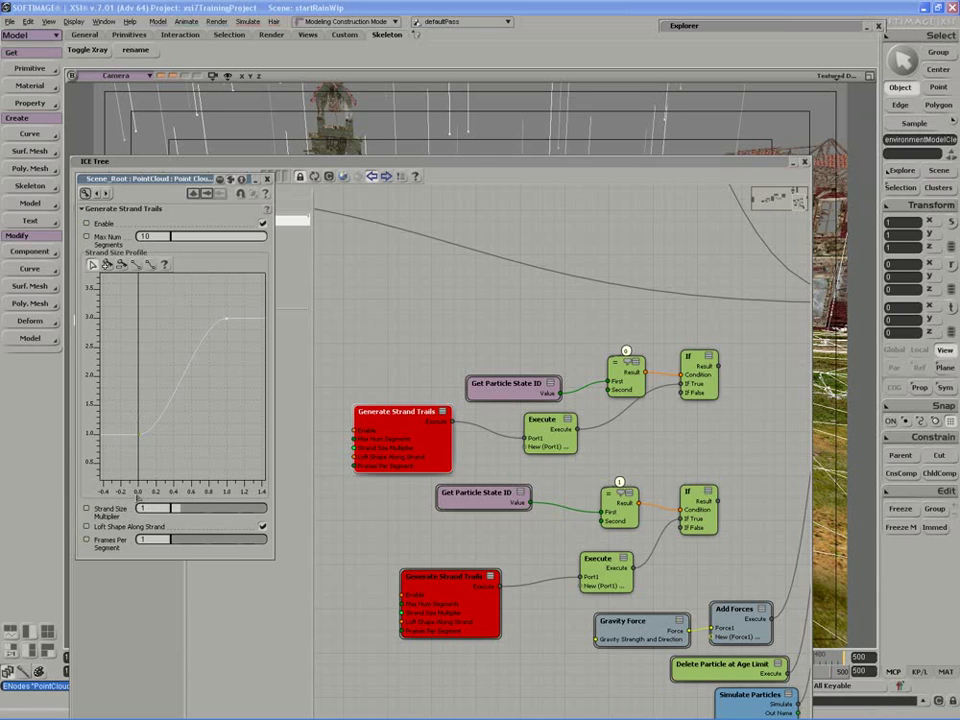
pyautogui.click(267, 180)
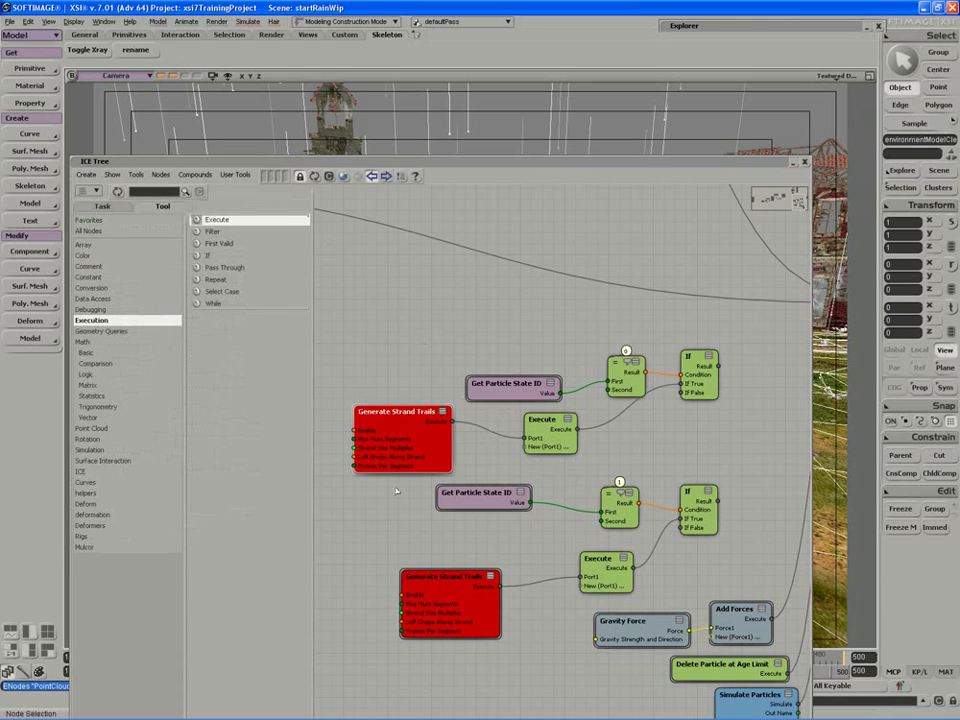
pyautogui.press('s')
pyautogui.moveTo(600, 424)
pyautogui.mouseDown()
pyautogui.moveTo(556, 422)
pyautogui.moveTo(590, 413)
pyautogui.mouseUp()
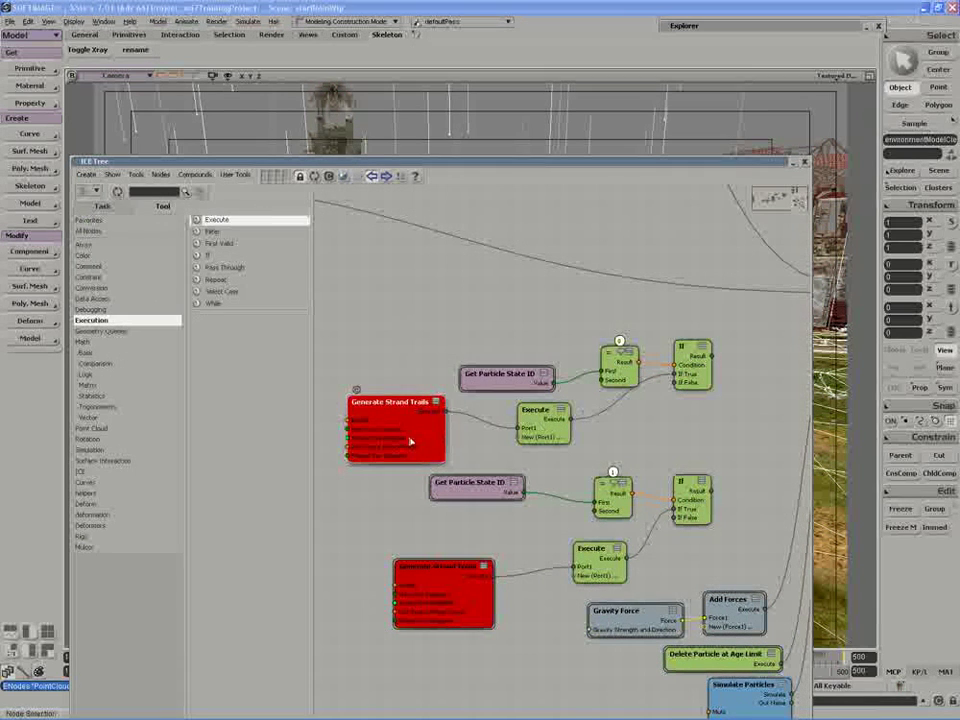
pyautogui.moveTo(404, 433)
pyautogui.mouseDown()
pyautogui.moveTo(424, 426)
pyautogui.moveTo(407, 437)
pyautogui.mouseUp()
pyautogui.press('s')
# - Insert a port after Port2 on the ICETree node and connect the state 0 and state 1 If results to Port3 and Port4
pyautogui.moveTo(644, 407); pyautogui.dragTo(523, 420)
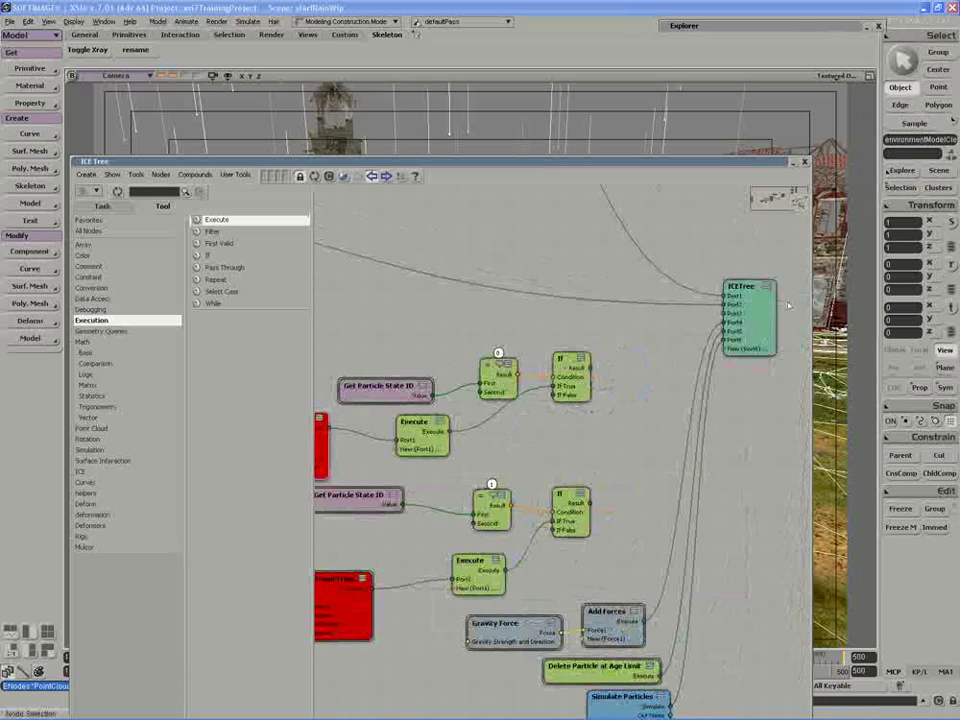
pyautogui.moveTo(752, 287); pyautogui.dragTo(767, 287)
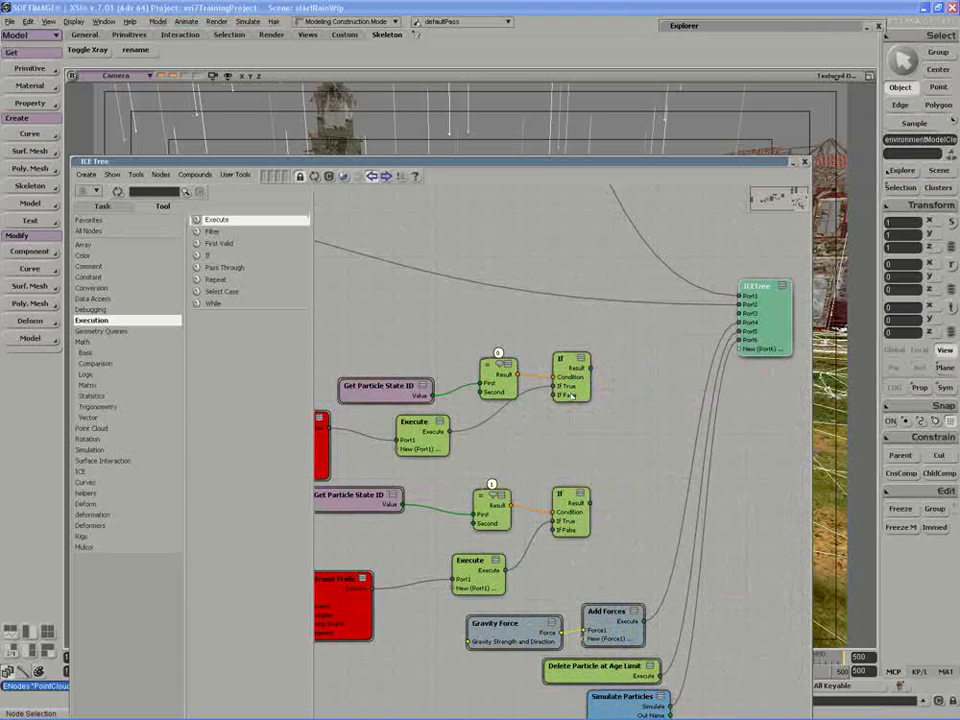
pyautogui.rightClick(748, 304)
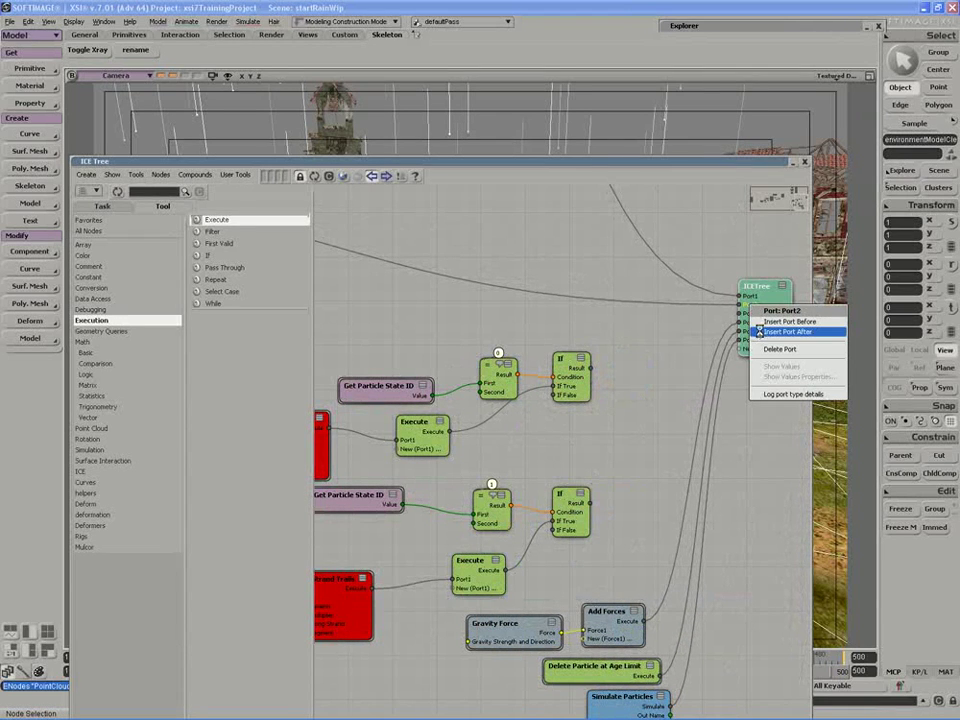
pyautogui.moveTo(757, 333); pyautogui.dragTo(759, 367)
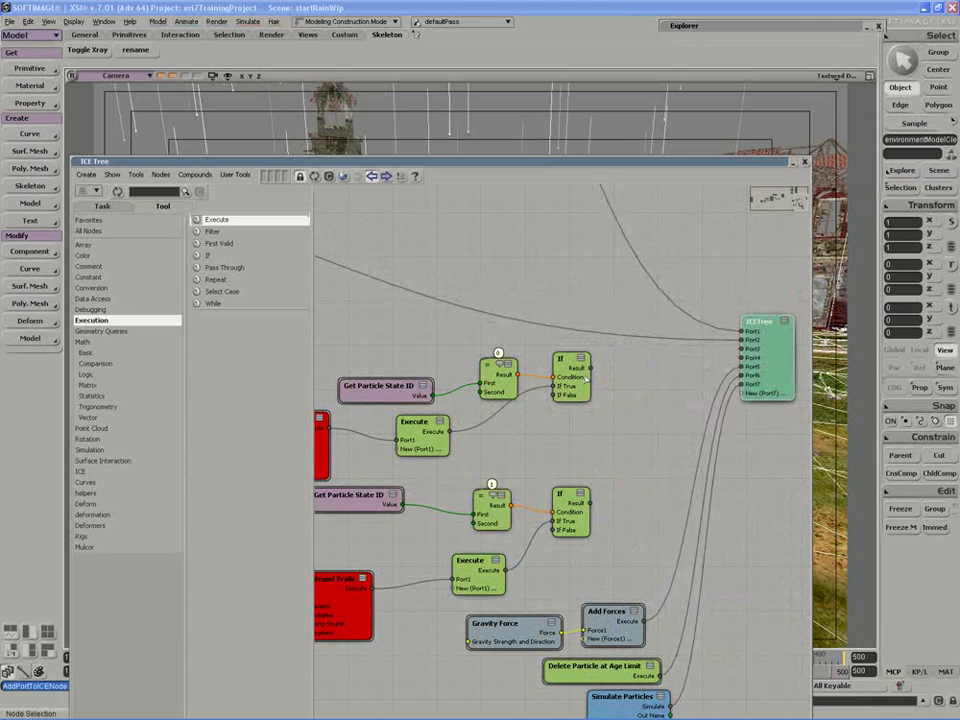
pyautogui.moveTo(590, 368); pyautogui.dragTo(742, 349)
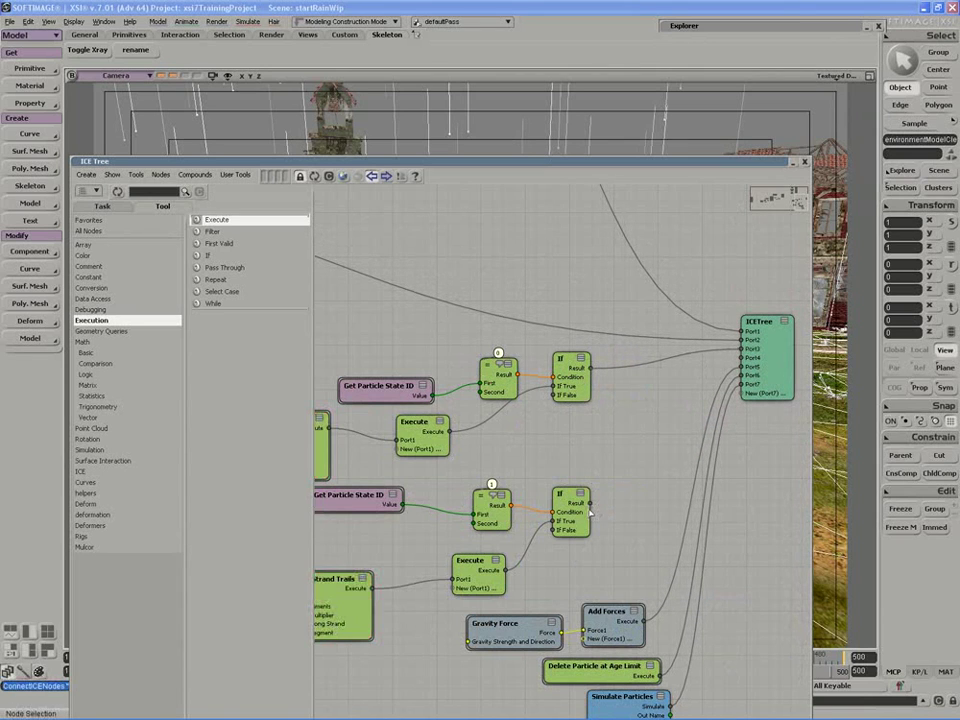
pyautogui.moveTo(590, 504); pyautogui.dragTo(742, 358)
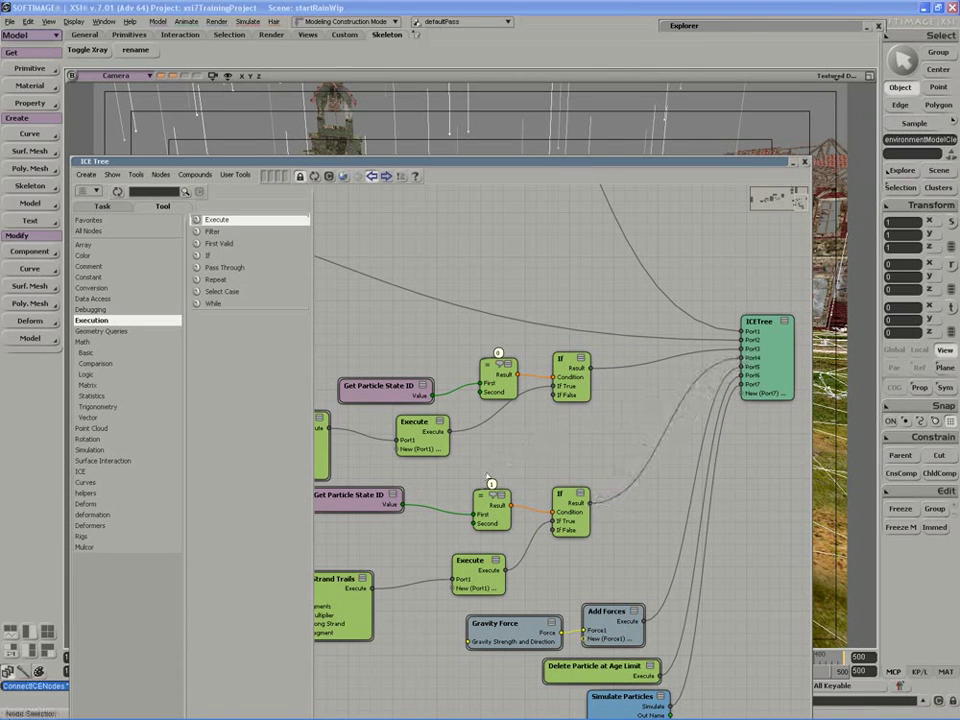
# - Spread out the Generate Strand Trails nodes and the lower Get Particle State ID node to make room around the Execute nodes
pyautogui.moveTo(432, 502); pyautogui.dragTo(640, 453, button='middle')
pyautogui.moveTo(478, 384); pyautogui.dragTo(412, 364)
pyautogui.moveTo(545, 446); pyautogui.dragTo(563, 477)
pyautogui.moveTo(530, 553); pyautogui.dragTo(568, 576)
pyautogui.moveTo(410, 374); pyautogui.dragTo(410, 363)
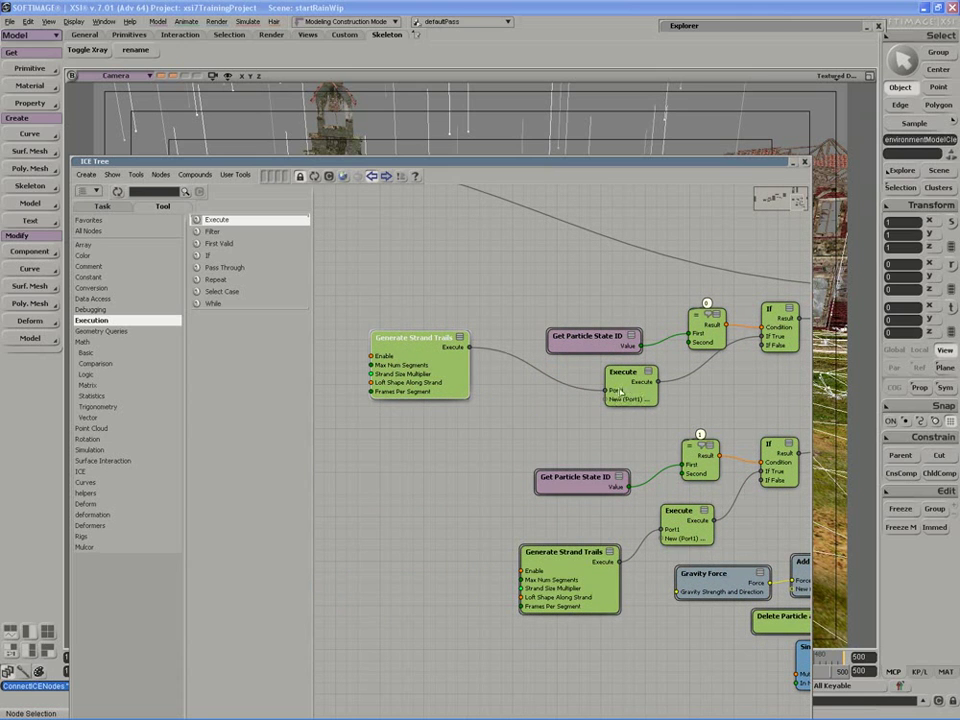
pyautogui.moveTo(435, 162); pyautogui.dragTo(420, 139)
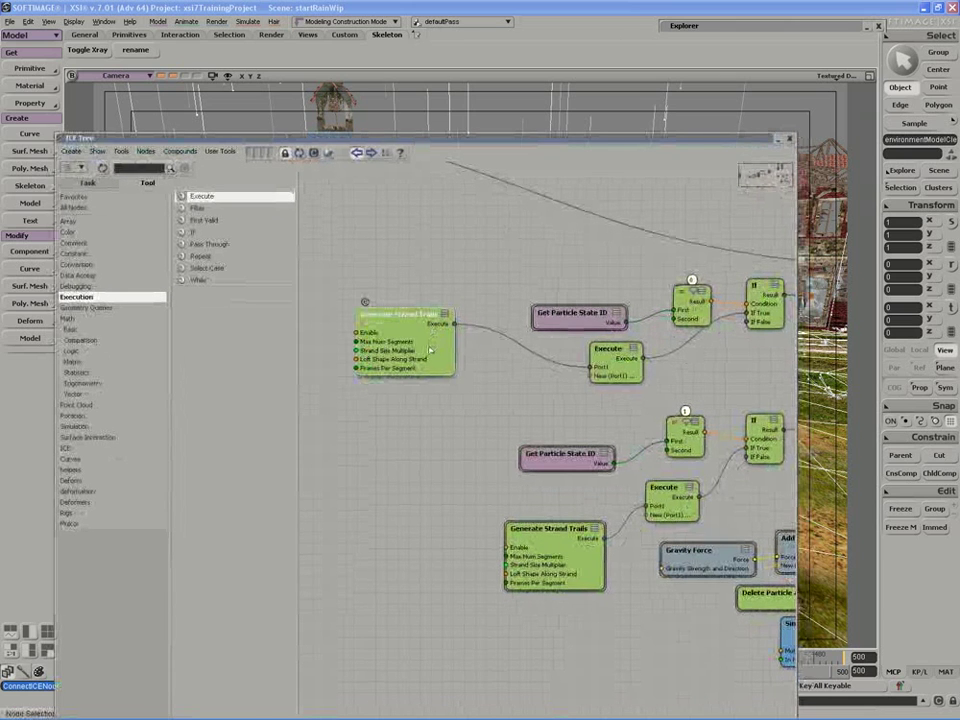
pyautogui.moveTo(600, 366); pyautogui.dragTo(602, 368)
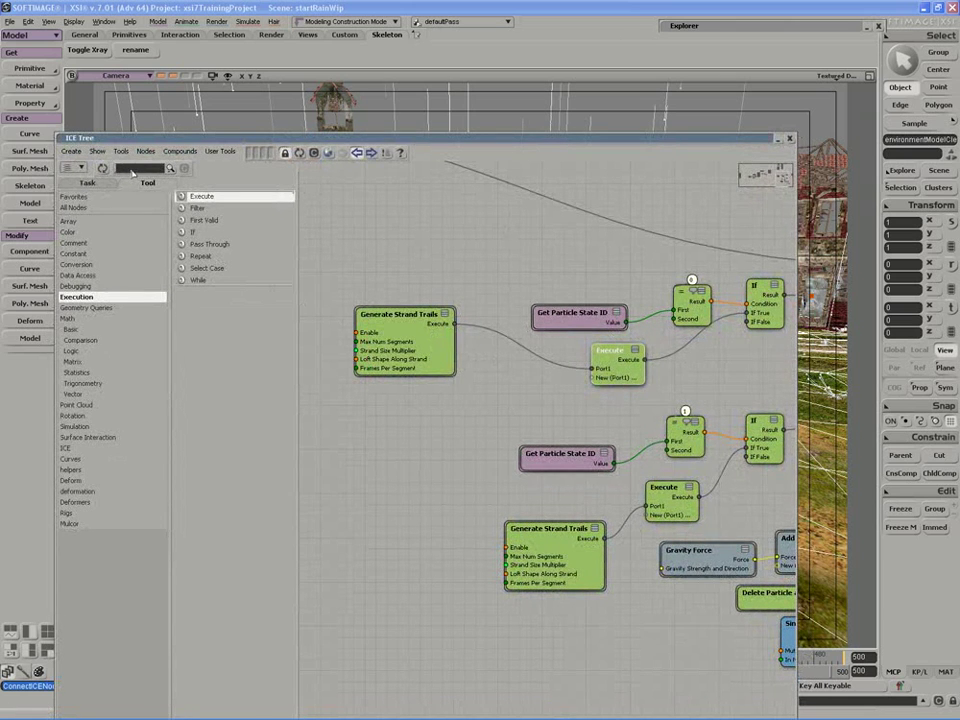
# - Search the node library for "set data" and add a Set Data node below the state 0 branch's Execute node
pyautogui.write('set data')
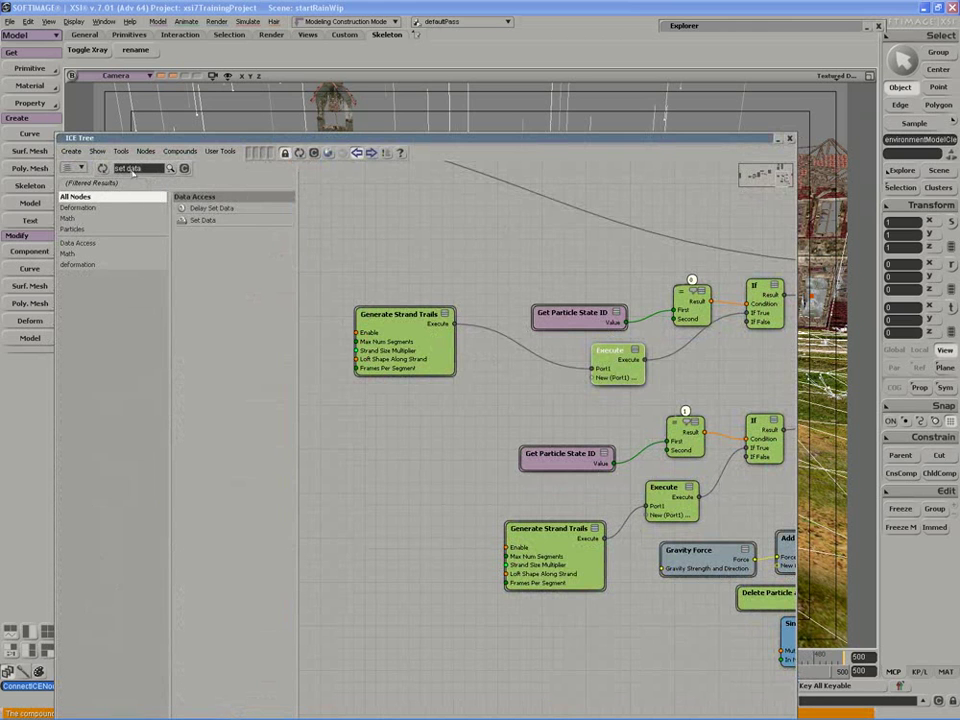
pyautogui.moveTo(203, 220); pyautogui.dragTo(466, 414)
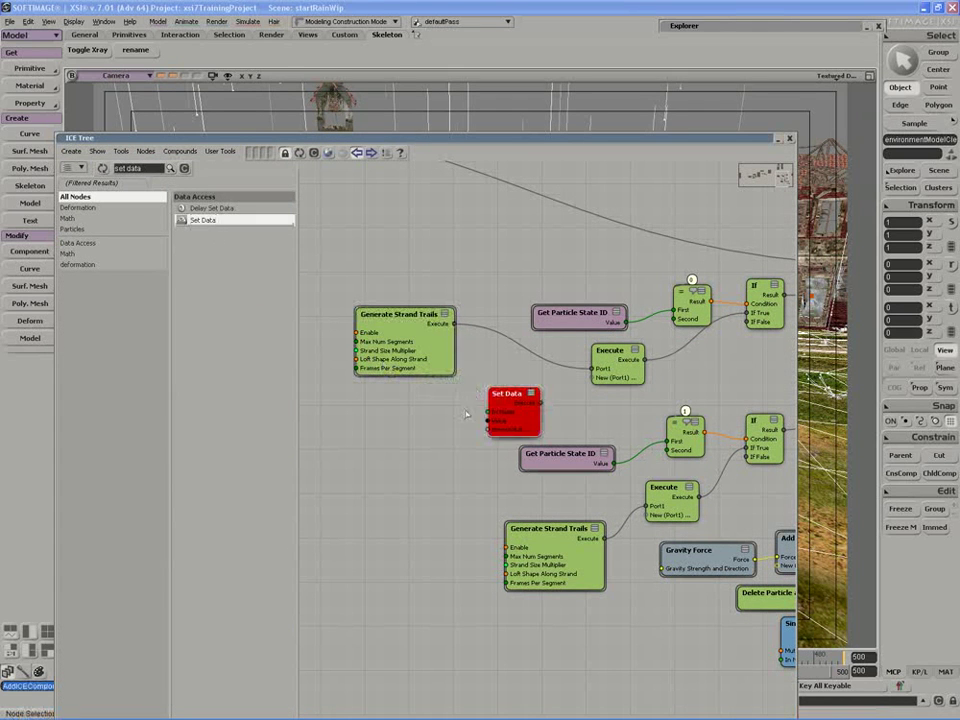
pyautogui.moveTo(519, 412); pyautogui.dragTo(499, 394, button='middle')
pyautogui.moveTo(500, 395); pyautogui.dragTo(507, 391)
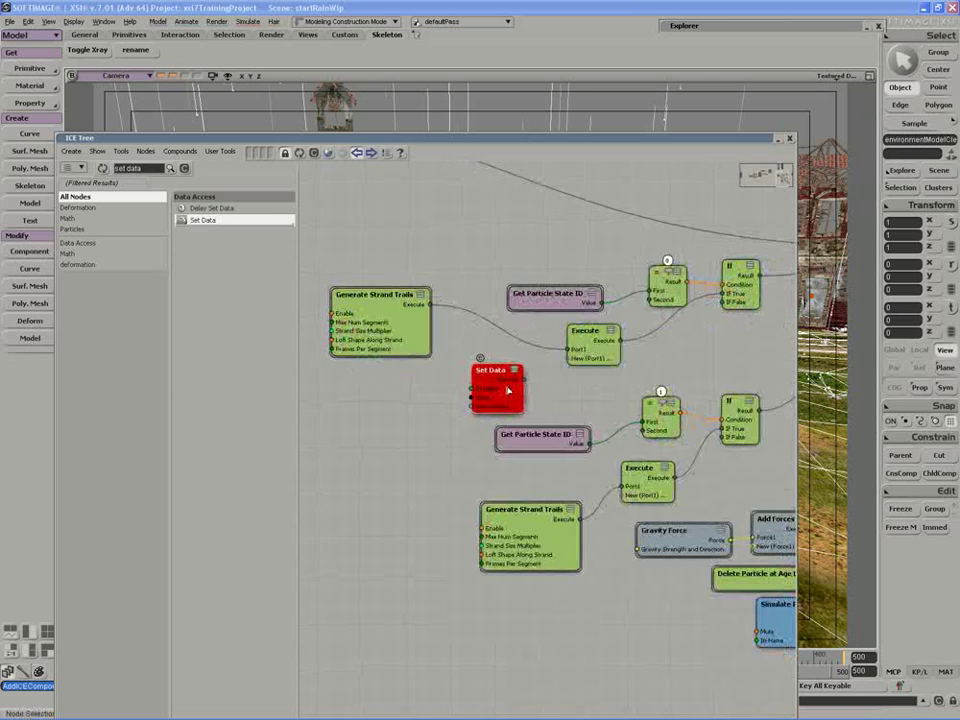
pyautogui.moveTo(464, 138); pyautogui.dragTo(462, 205)
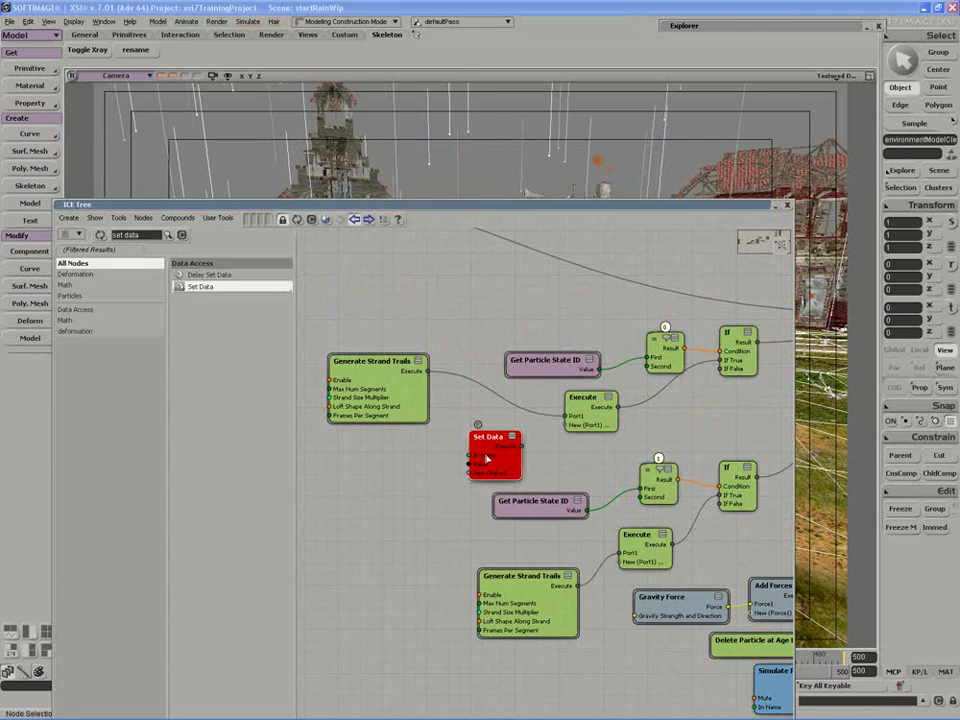
# - Duplicate the Set Data node and place the copy below the state 1 branch's Generate Strand Trails node
pyautogui.hotkey('ctrl', 'd')
pyautogui.moveTo(503, 463); pyautogui.dragTo(546, 680)
pyautogui.moveTo(525, 599); pyautogui.dragTo(518, 576)
pyautogui.moveTo(564, 674); pyautogui.dragTo(554, 651)
pyautogui.moveTo(533, 607); pyautogui.dragTo(447, 570, button='middle')
# - Connect each Set Data node to Port2 of its branch's Execute node, inserting the port after Port1 on the state 1 Execute
pyautogui.moveTo(412, 396); pyautogui.dragTo(483, 386)
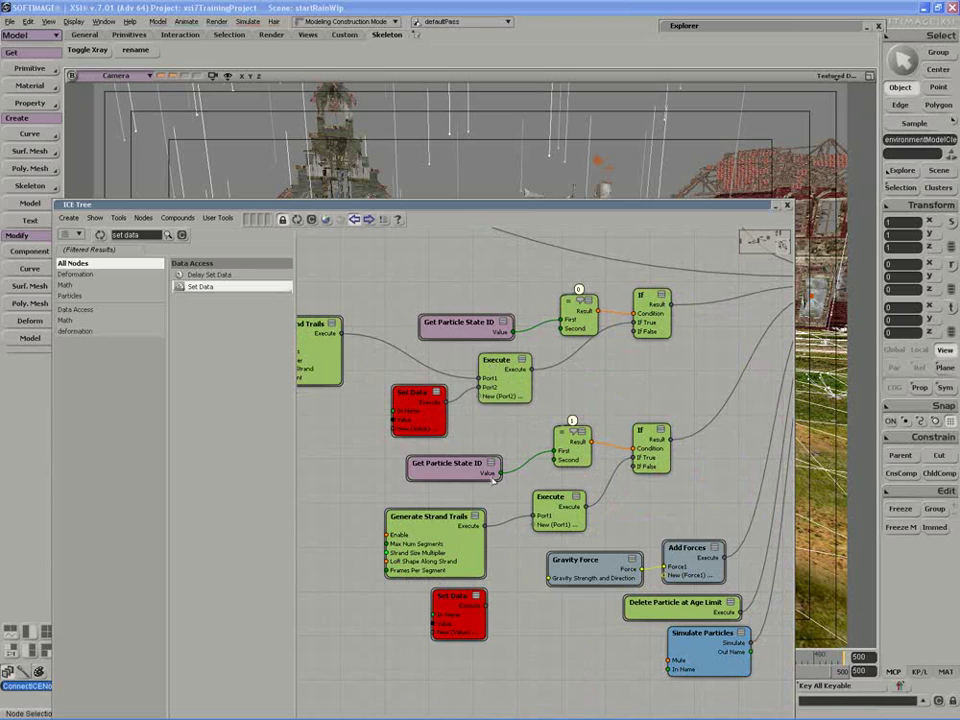
pyautogui.moveTo(487, 597); pyautogui.dragTo(540, 522)
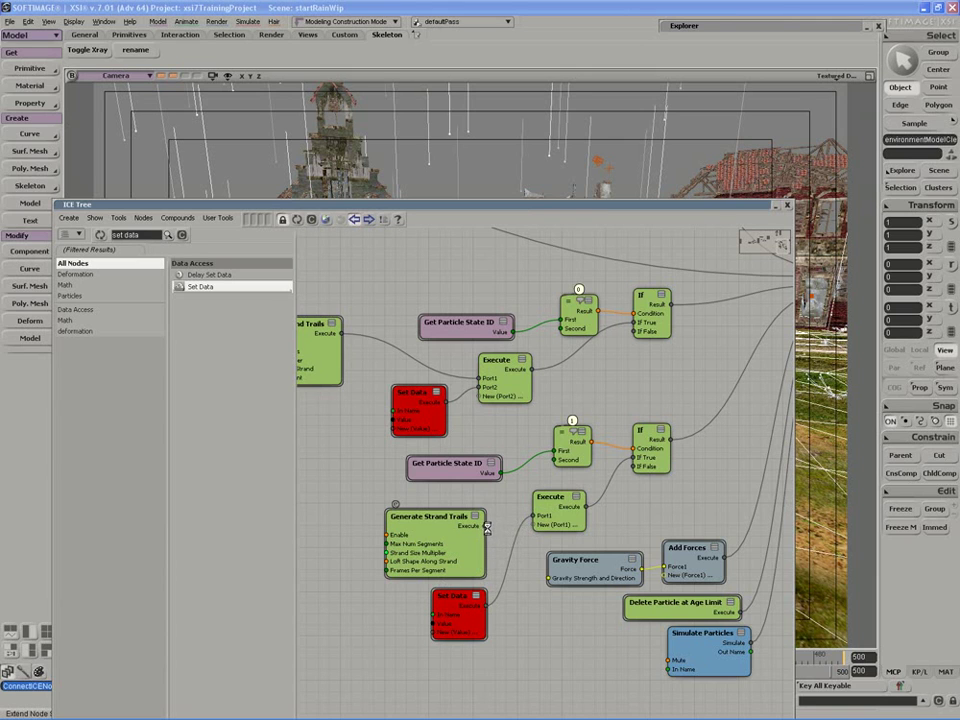
pyautogui.hotkey('ctrl', 'z')
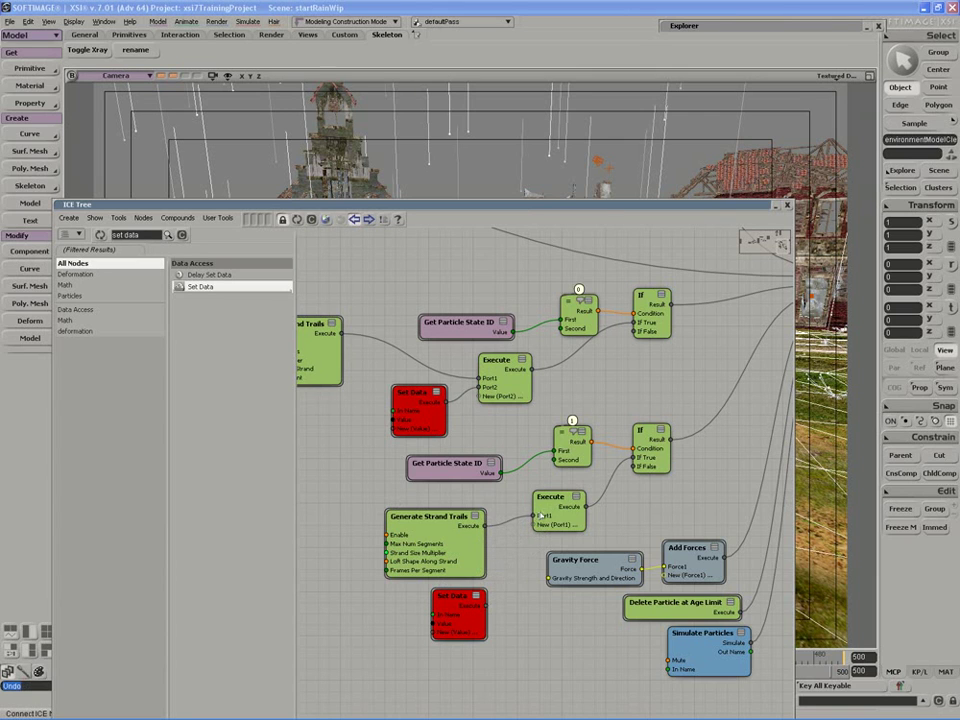
pyautogui.rightClick(542, 516)
pyautogui.click(585, 540)
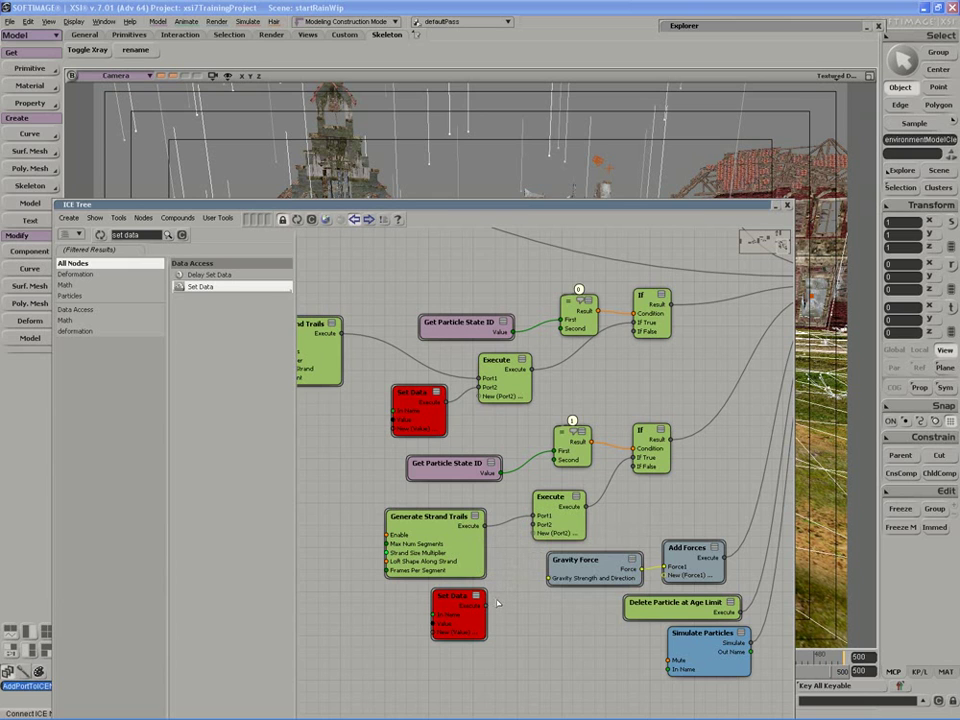
pyautogui.moveTo(487, 605); pyautogui.dragTo(533, 524)
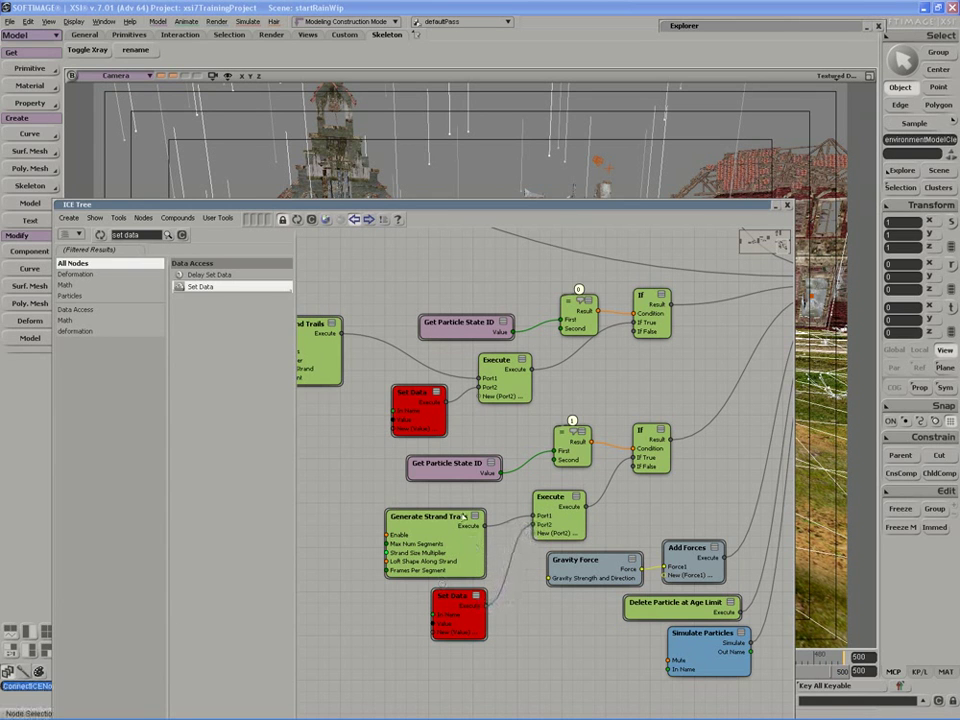
# - Nudge the state 0 branch's Set Data node and show the point cloud's explorer tree beside the ICE graph
pyautogui.moveTo(394, 433); pyautogui.dragTo(429, 427, button='middle')
pyautogui.moveTo(441, 406); pyautogui.dragTo(460, 404)
pyautogui.click(369, 219)
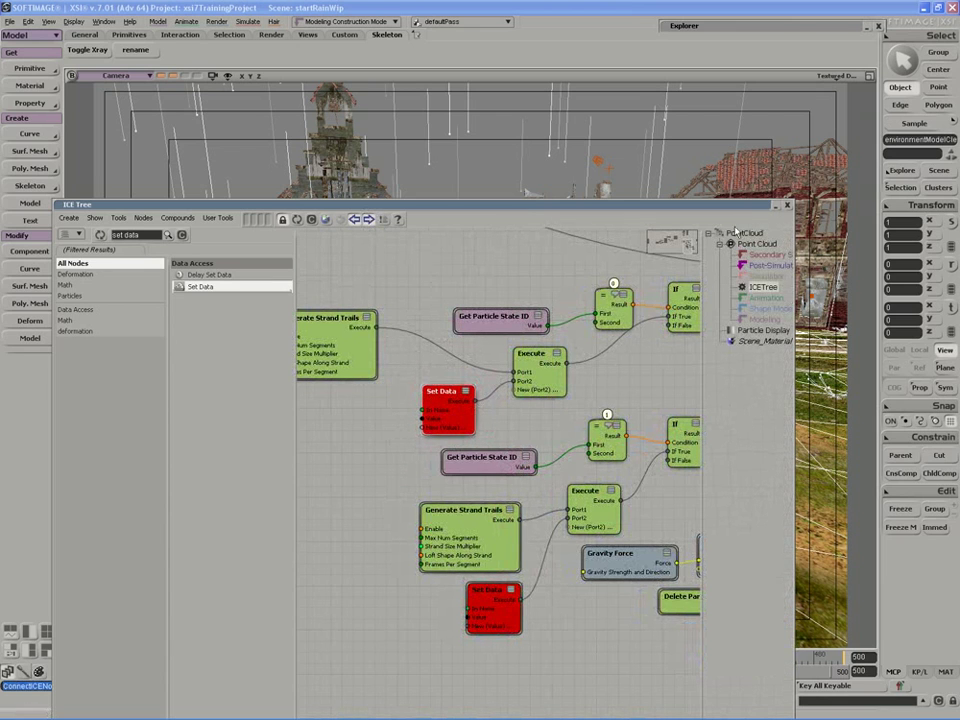
# - Look inside the Create Strands compound and examine which strand attributes its Set Data node writes, closing the compound when done
pyautogui.scroll(-1, 571, 315)
pyautogui.scroll(-2, 571, 315)
pyautogui.moveTo(571, 315); pyautogui.dragTo(595, 648, button='middle')
pyautogui.scroll(3, 520, 486)
pyautogui.click(477, 479)
pyautogui.moveTo(461, 514)
pyautogui.mouseDown(button='middle')
pyautogui.moveTo(524, 508)
pyautogui.moveTo(463, 528)
pyautogui.moveTo(457, 496)
pyautogui.mouseUp(button='middle')
pyautogui.click(450, 451)
pyautogui.scroll(2, 490, 505)
pyautogui.scroll(2, 463, 528)
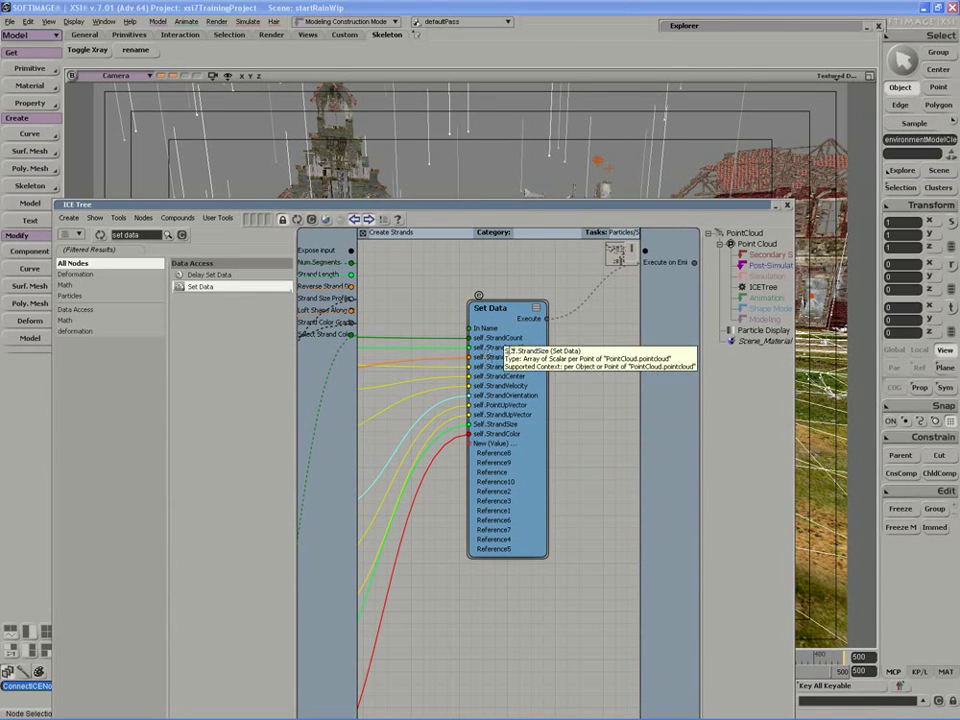
pyautogui.moveTo(381, 384); pyautogui.dragTo(470, 386, button='middle')
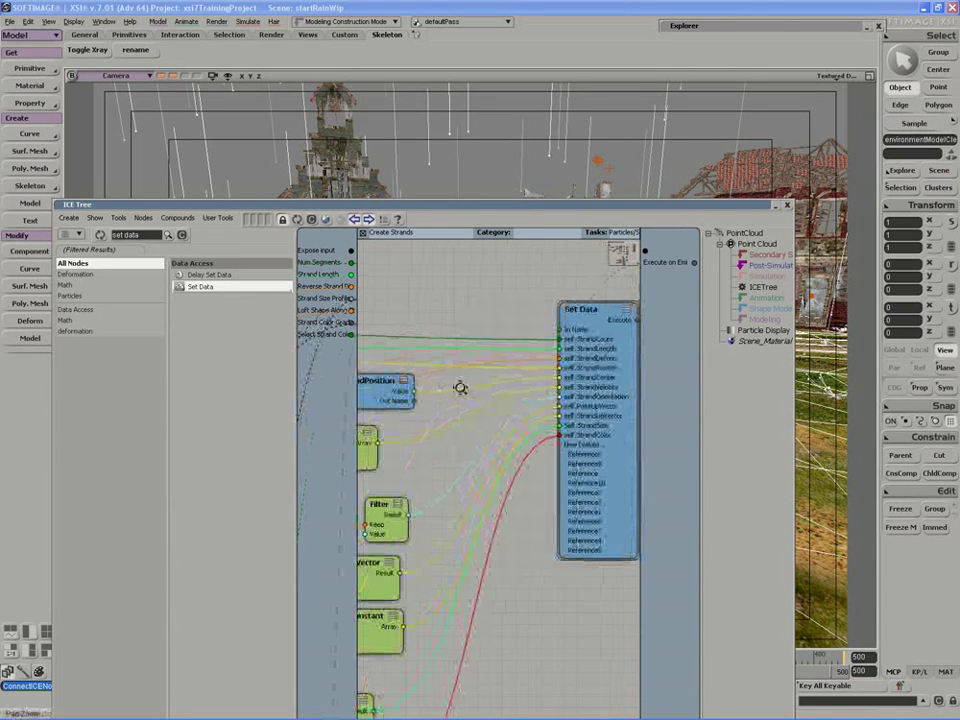
pyautogui.click(362, 234)
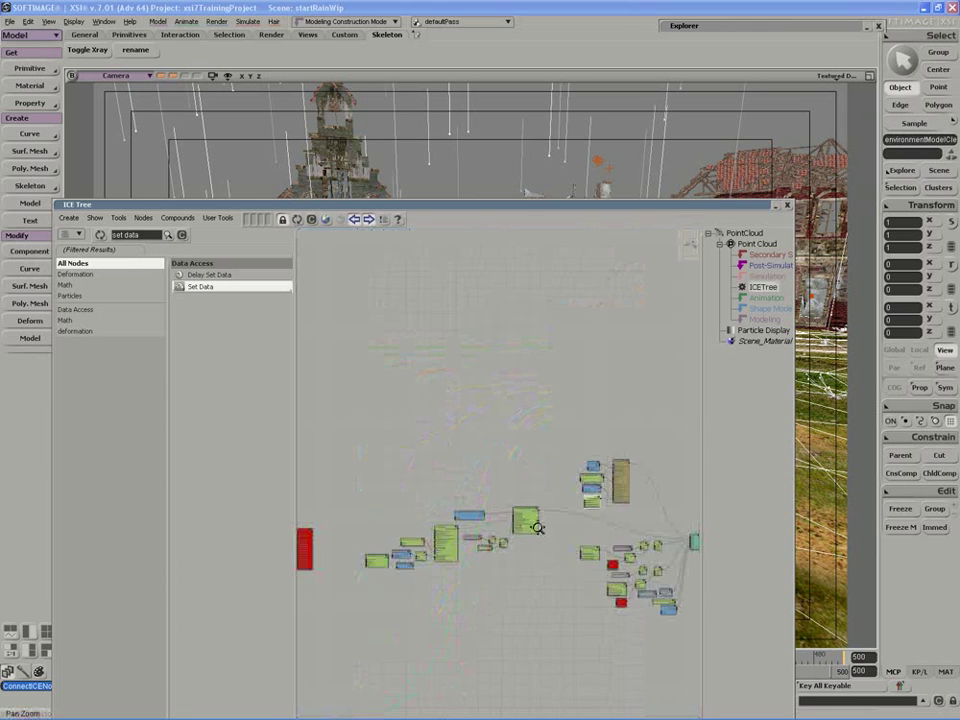
# - Return to the particle state branches and shift the state 0 branch's Set Data node slightly closer to its Execute node
pyautogui.scroll(3, 538, 525)
pyautogui.moveTo(538, 525); pyautogui.dragTo(361, 522, button='middle')
pyautogui.scroll(1, 369, 523)
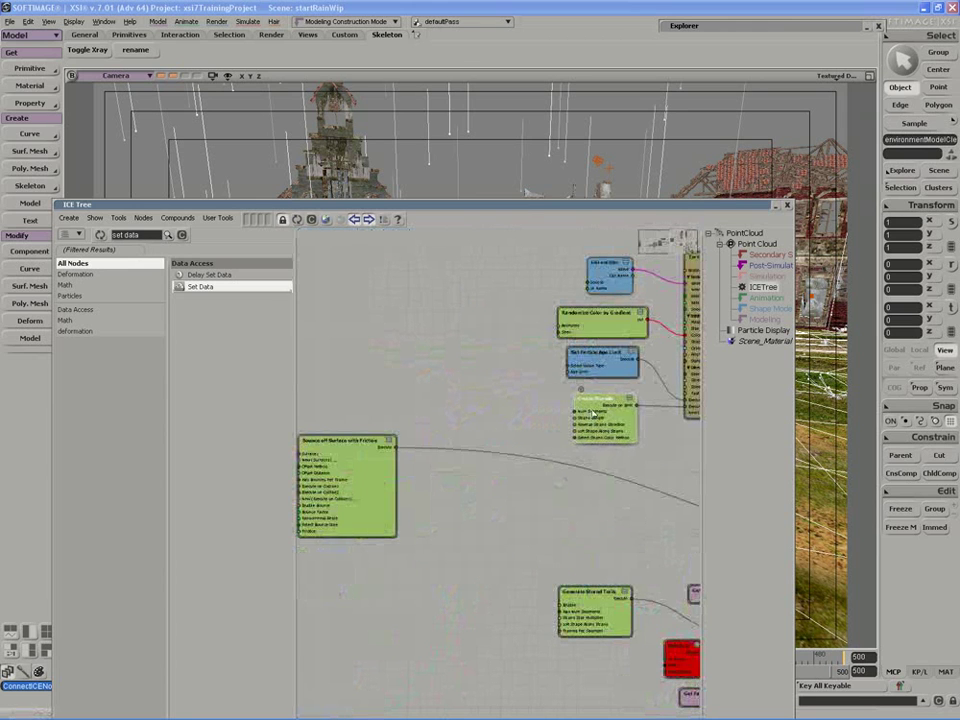
pyautogui.moveTo(618, 540); pyautogui.dragTo(538, 359, button='middle')
pyautogui.scroll(2, 516, 439)
pyautogui.moveTo(639, 492); pyautogui.dragTo(535, 482, button='middle')
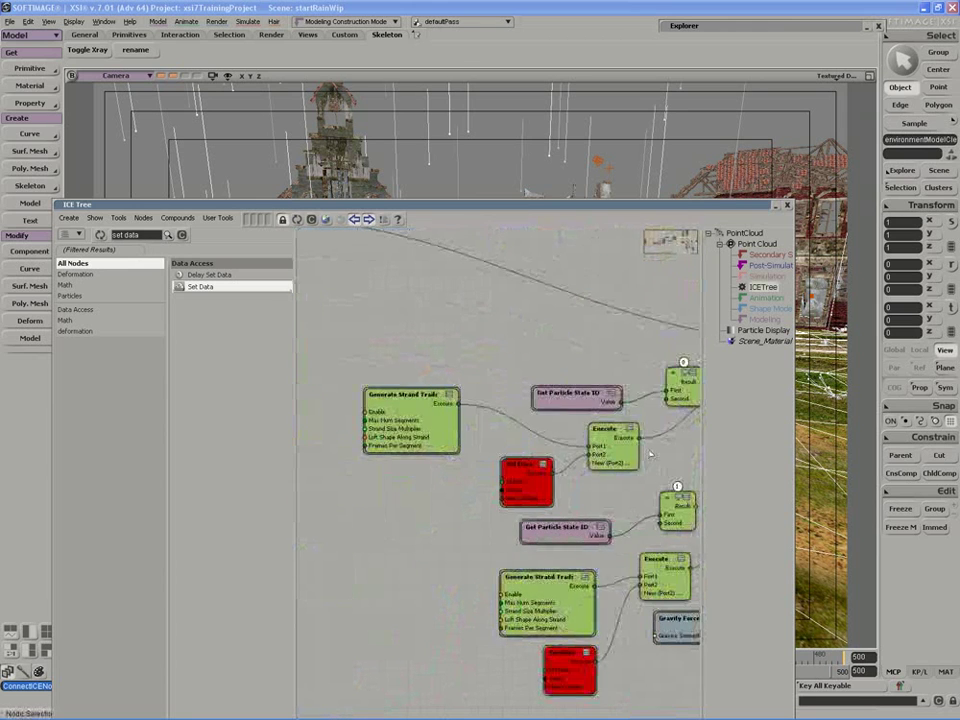
pyautogui.moveTo(645, 455); pyautogui.dragTo(590, 404, button='middle')
pyautogui.scroll(1, 590, 404)
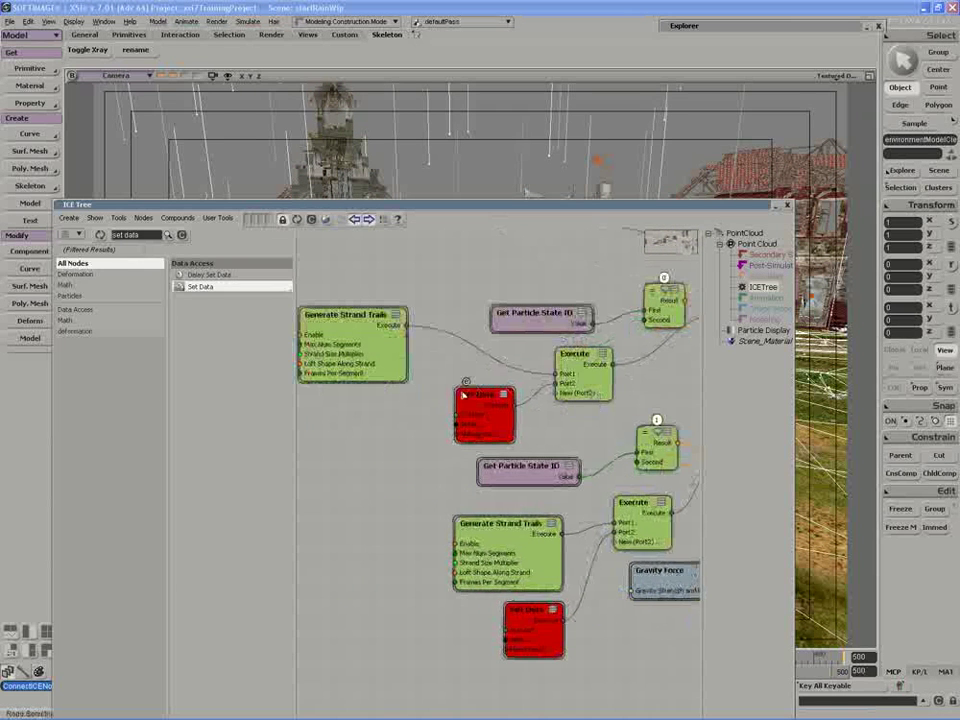
pyautogui.moveTo(485, 421)
pyautogui.mouseDown()
pyautogui.moveTo(469, 417)
pyautogui.moveTo(493, 413)
pyautogui.mouseUp()
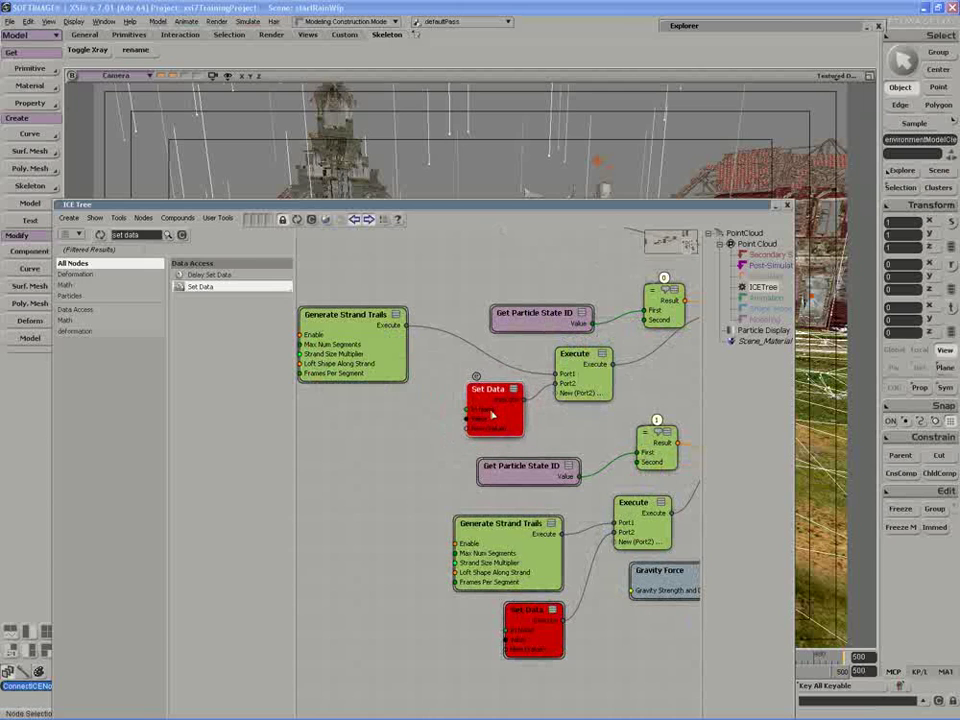
# - Set the reference of the state 0 branch's Set Data node to the point cloud's StrandLength attribute
pyautogui.doubleClick(478, 398)
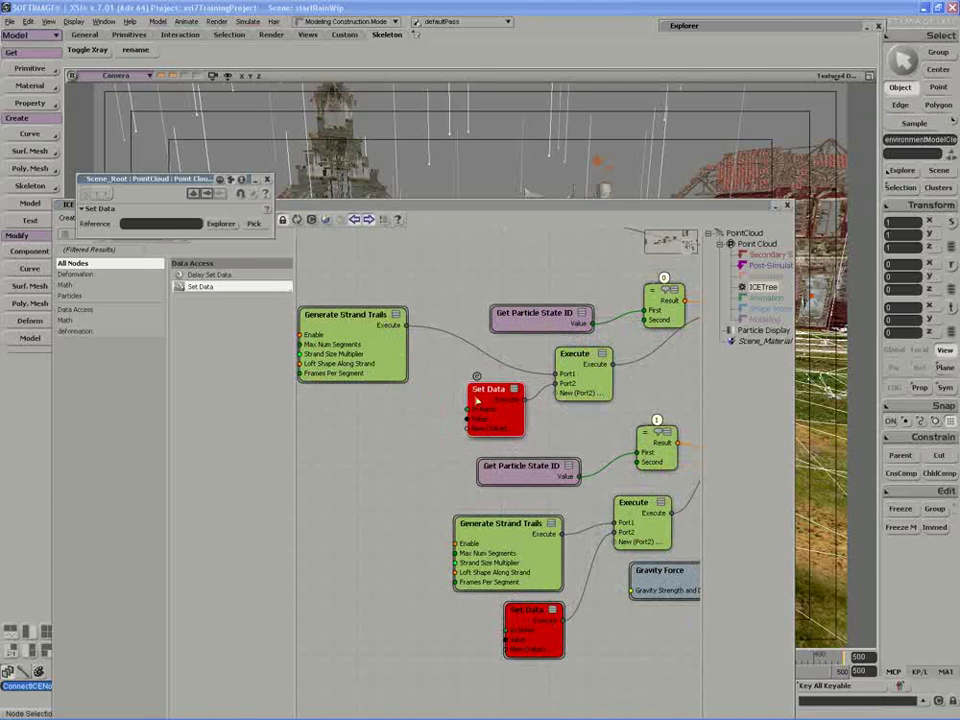
pyautogui.click(221, 224)
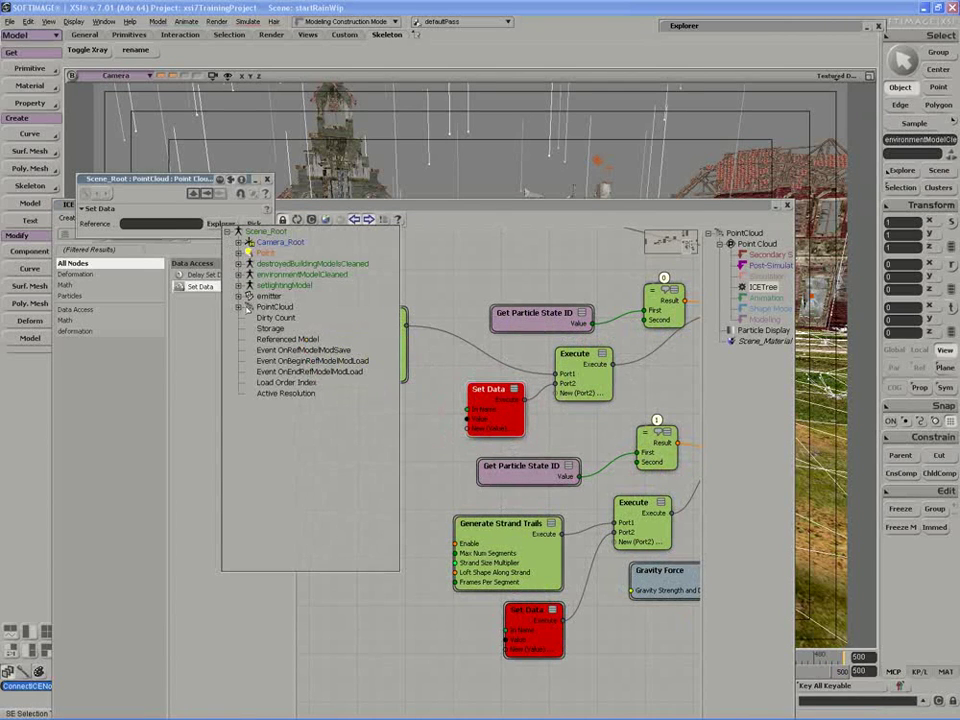
pyautogui.click(240, 308)
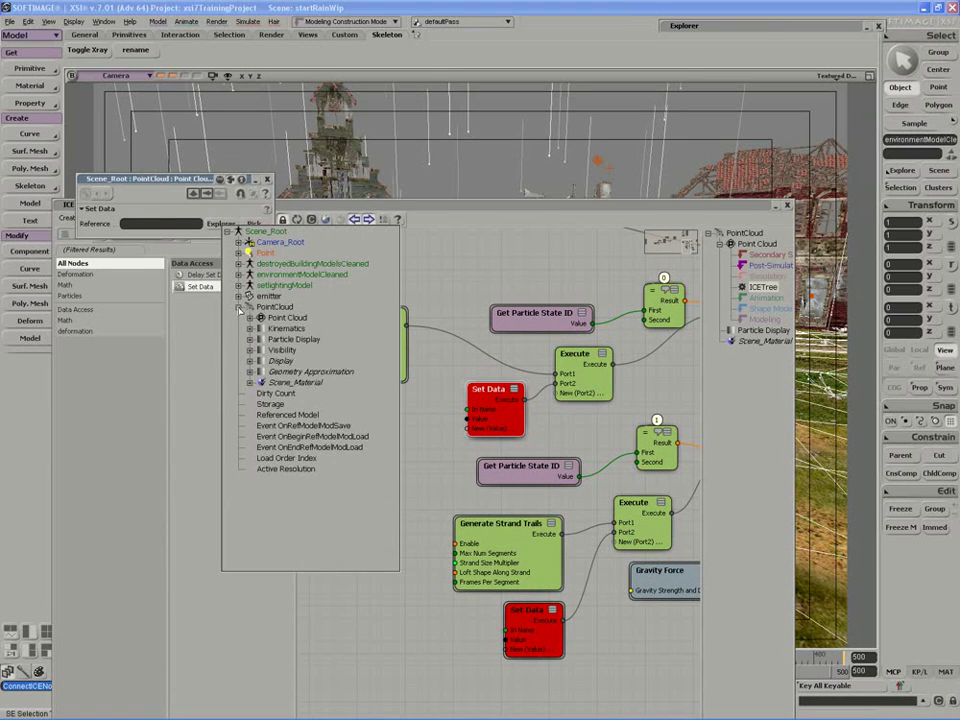
pyautogui.click(251, 318)
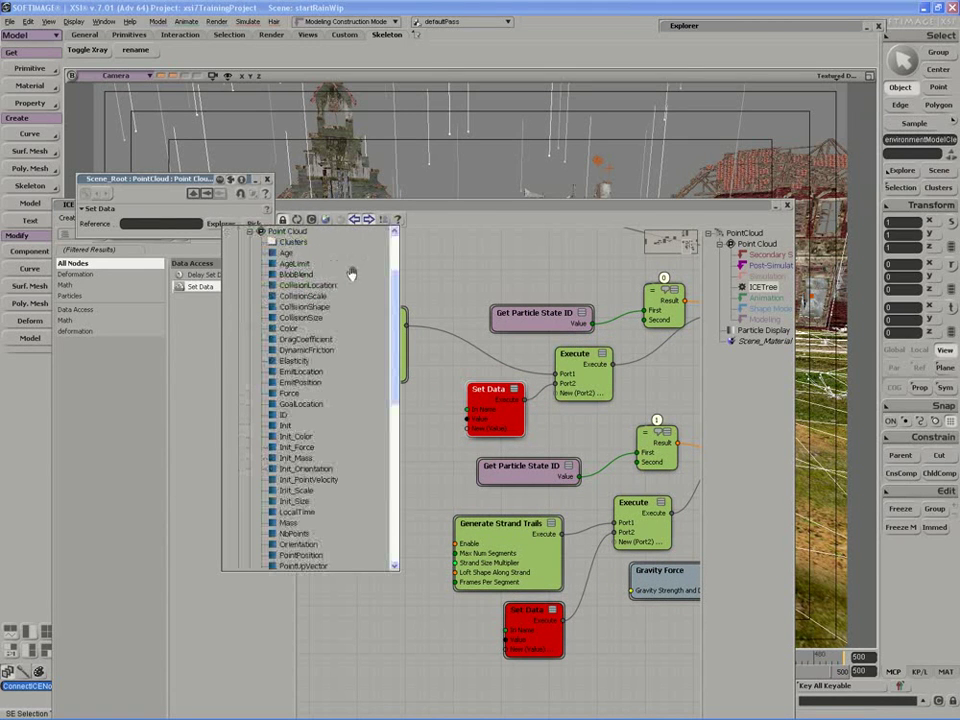
pyautogui.scroll(-10, 350, 320)
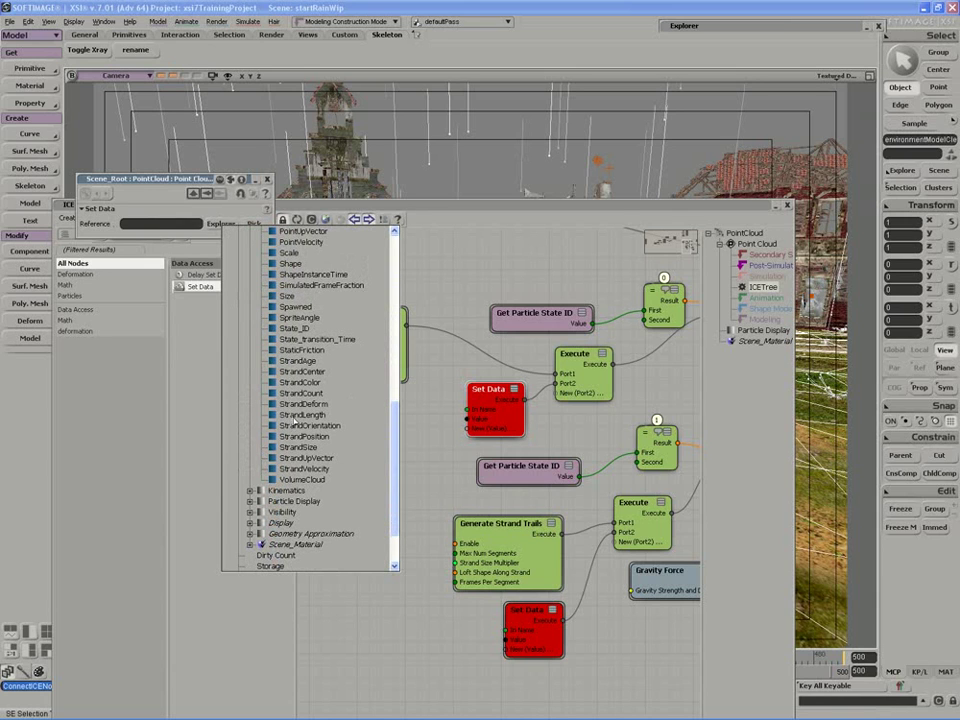
pyautogui.click(300, 414)
# - Insert a port after StrandLength on the Set Data node and reference it to the point cloud's StrandSize attribute
pyautogui.rightClick(509, 420)
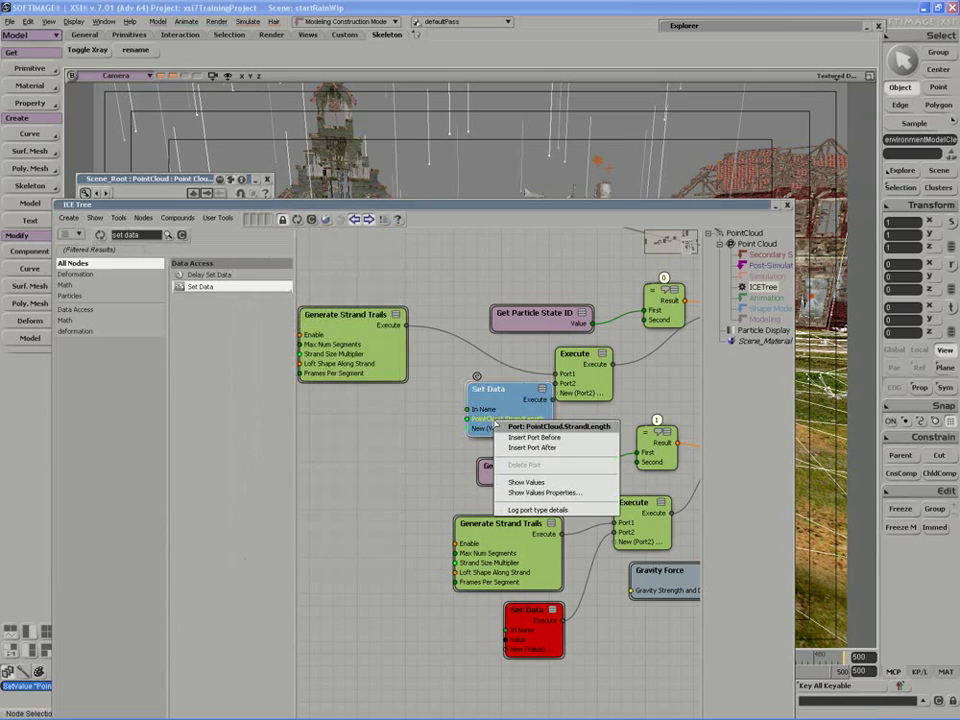
pyautogui.click(532, 447)
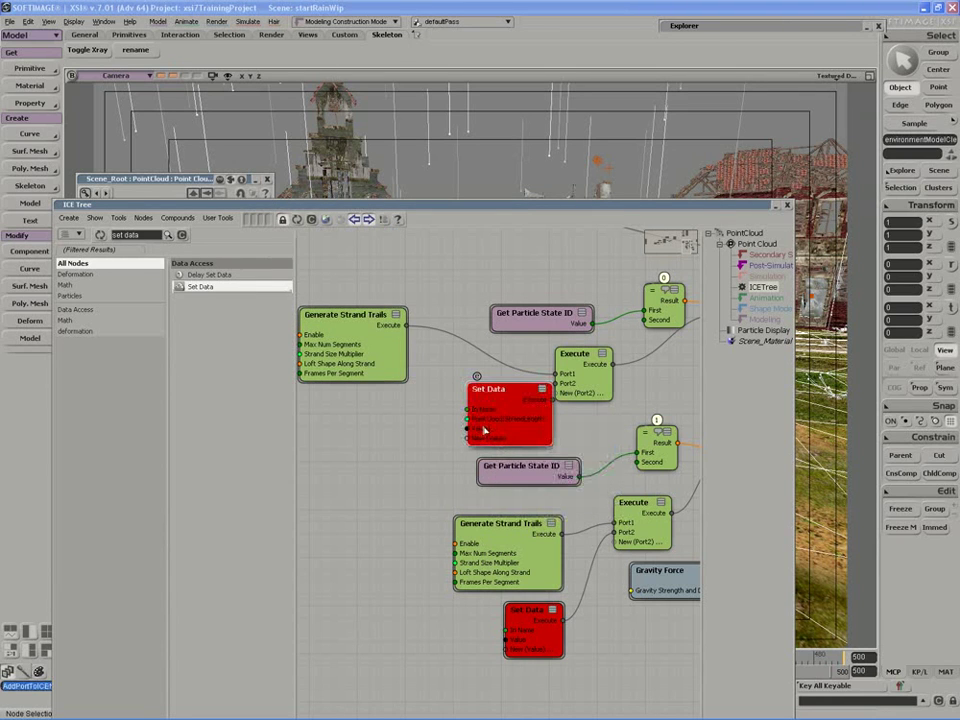
pyautogui.doubleClick(484, 430)
pyautogui.click(212, 251)
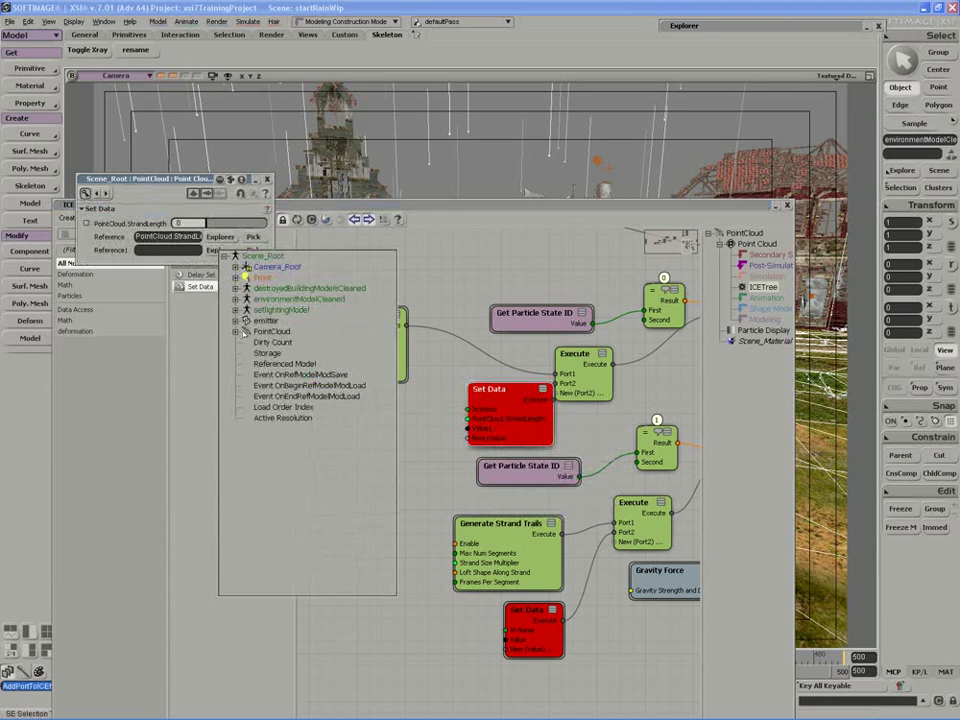
pyautogui.click(236, 331)
pyautogui.click(247, 343)
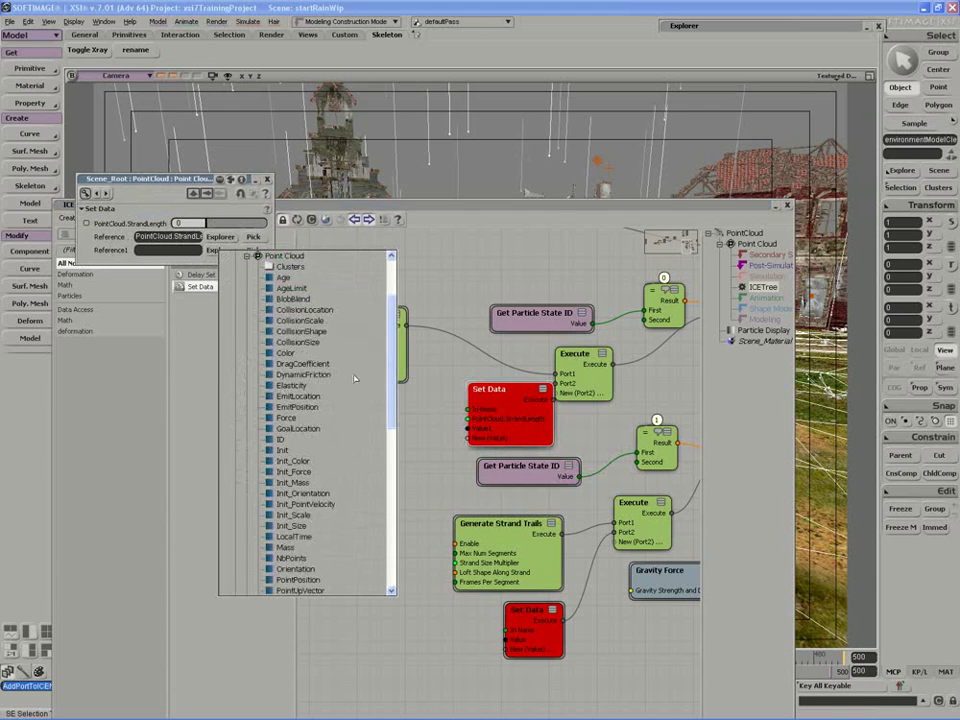
pyautogui.scroll(-9, 354, 378)
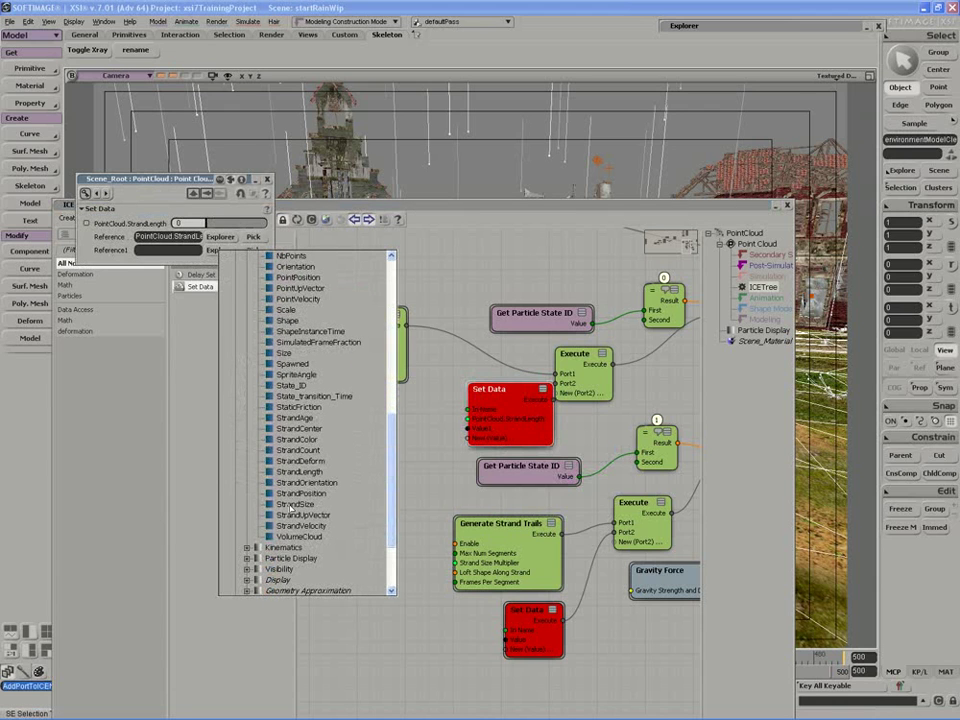
pyautogui.click(292, 504)
# - Move the state 0 branch's Set Data node away from its Execute node so the two no longer crowd each other
pyautogui.press('s')
pyautogui.moveTo(459, 521); pyautogui.dragTo(467, 520)
pyautogui.moveTo(505, 440); pyautogui.dragTo(459, 438)
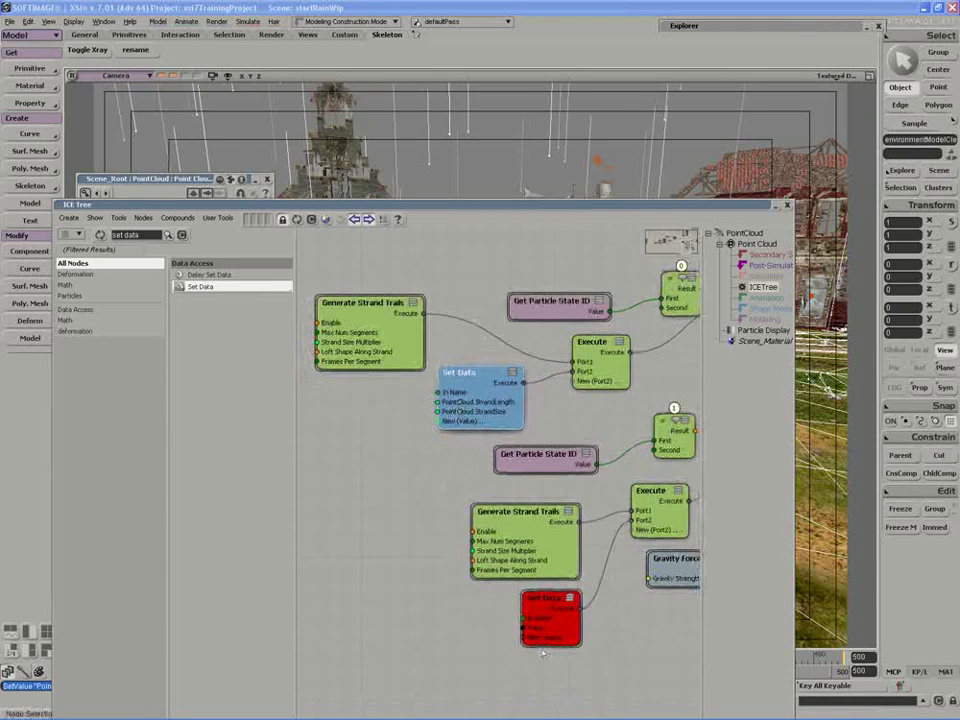
# - Replace the state 1 branch's Set Data node with a duplicate of the configured state 0 one, connected to Port2 of the state 1 Execute
pyautogui.moveTo(580, 610); pyautogui.dragTo(597, 623)
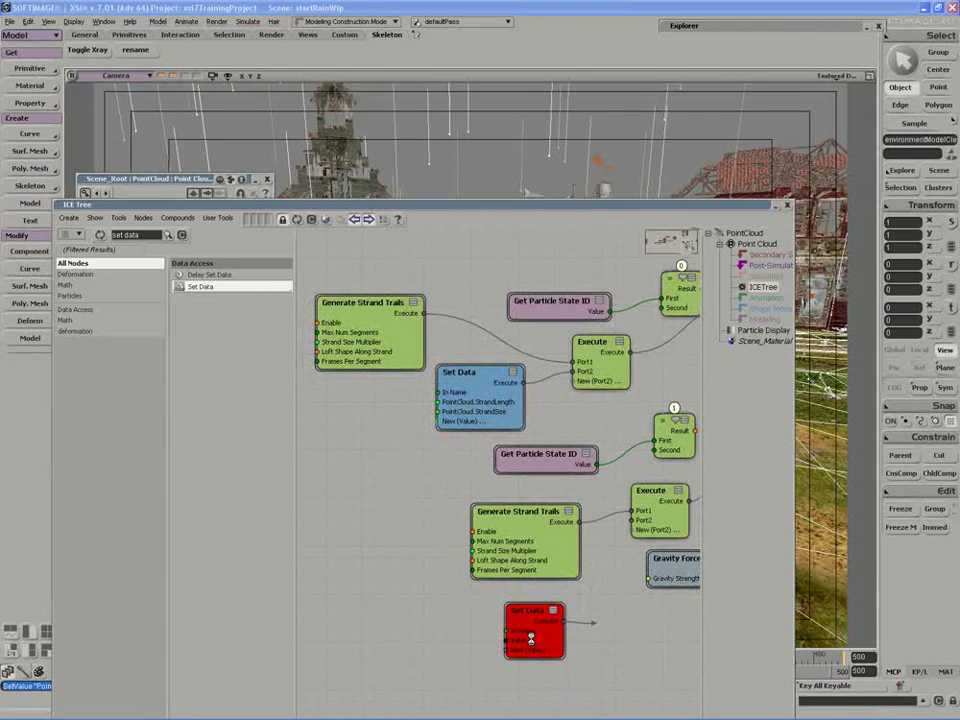
pyautogui.press('Delete')
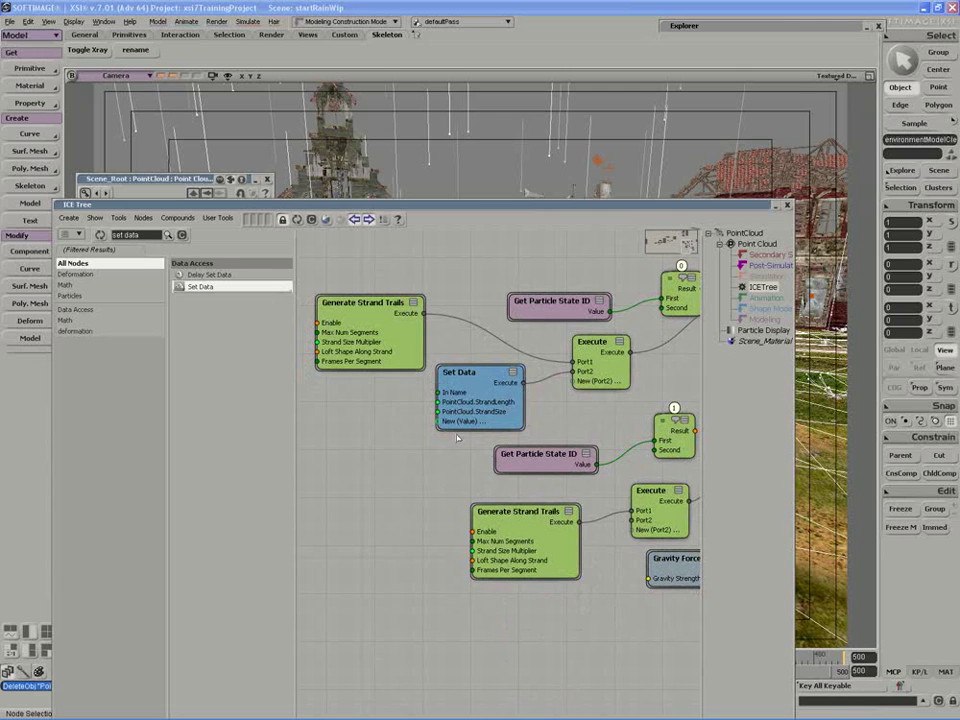
pyautogui.hotkey('ctrl', 'd')
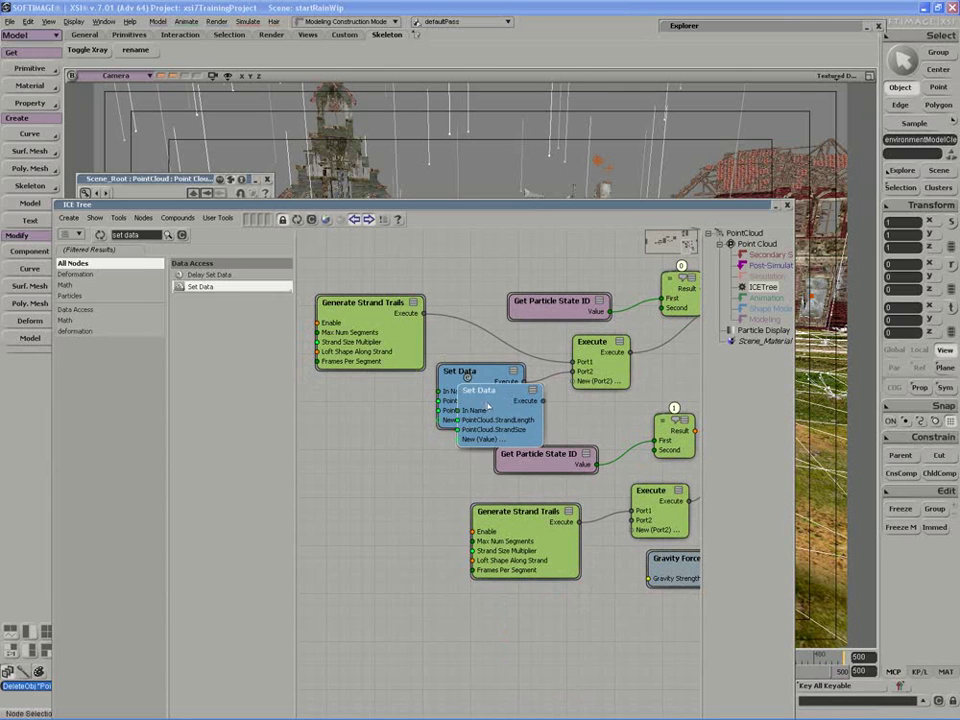
pyautogui.moveTo(484, 402)
pyautogui.mouseDown()
pyautogui.moveTo(525, 631)
pyautogui.moveTo(624, 517)
pyautogui.moveTo(632, 521)
pyautogui.mouseUp()
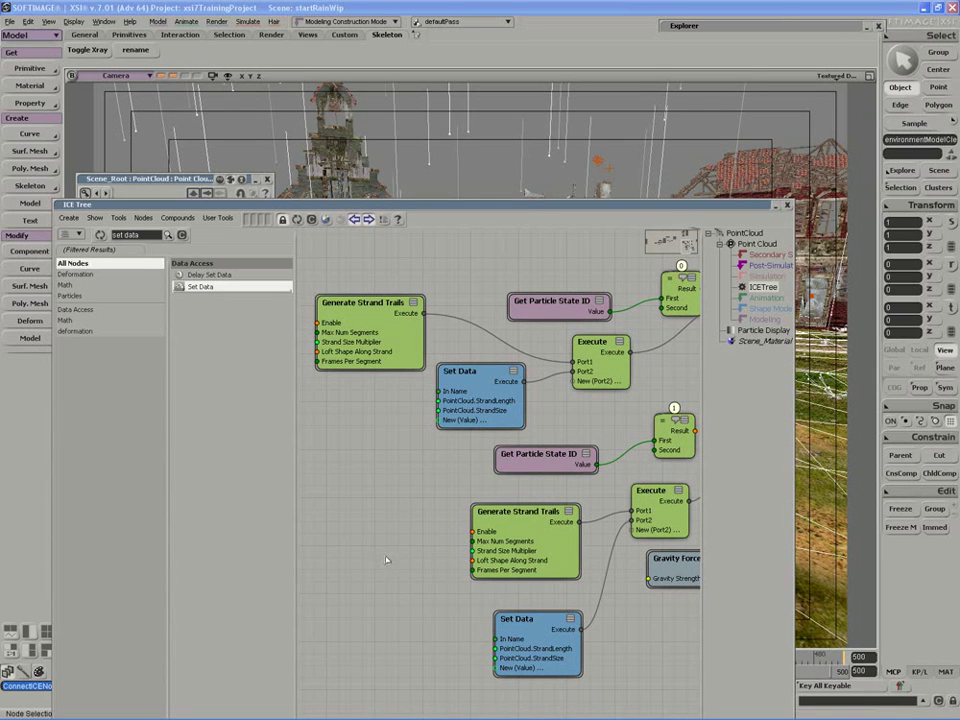
# - Fine-tune the positions of both Set Data nodes beside their Generate Strand Trails nodes
pyautogui.press('z')
pyautogui.moveTo(424, 564); pyautogui.dragTo(384, 543)
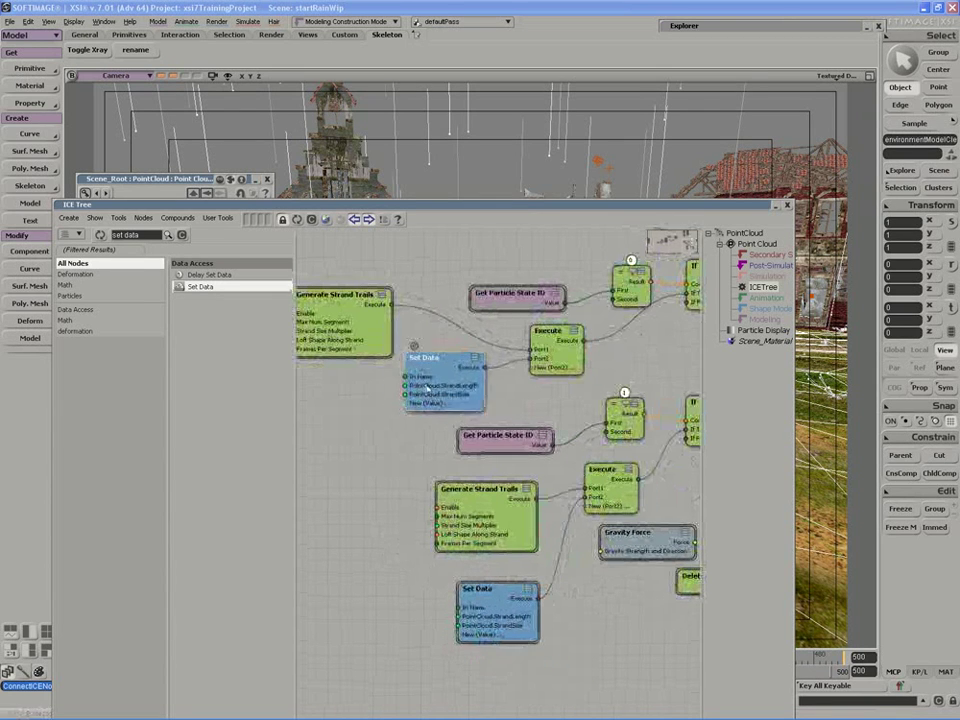
pyautogui.moveTo(413, 344); pyautogui.dragTo(401, 356)
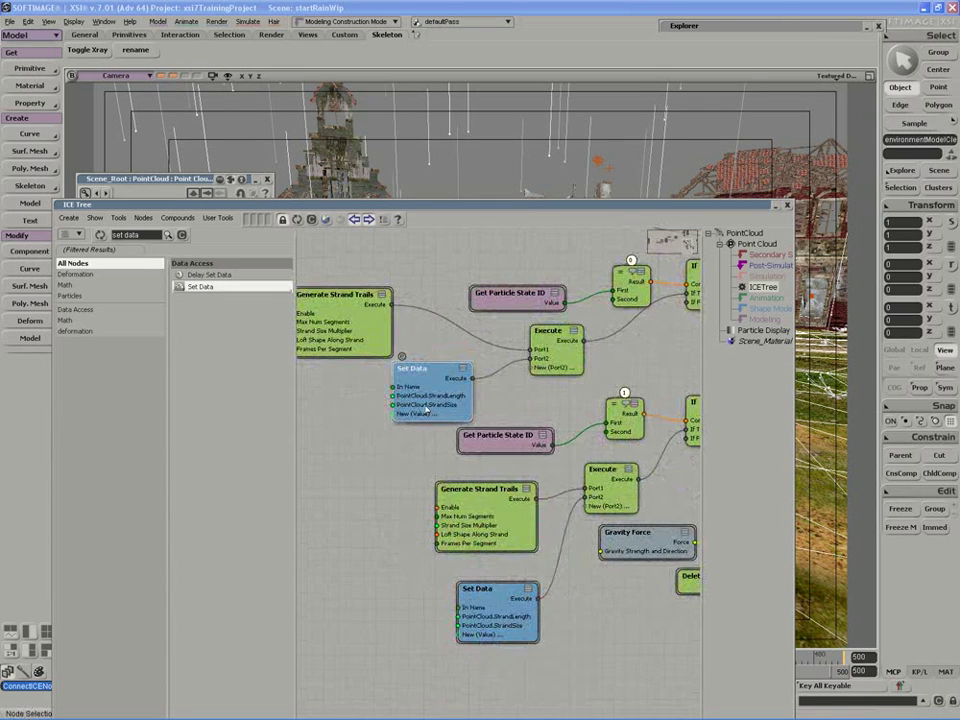
pyautogui.moveTo(408, 403); pyautogui.dragTo(487, 382, button='middle')
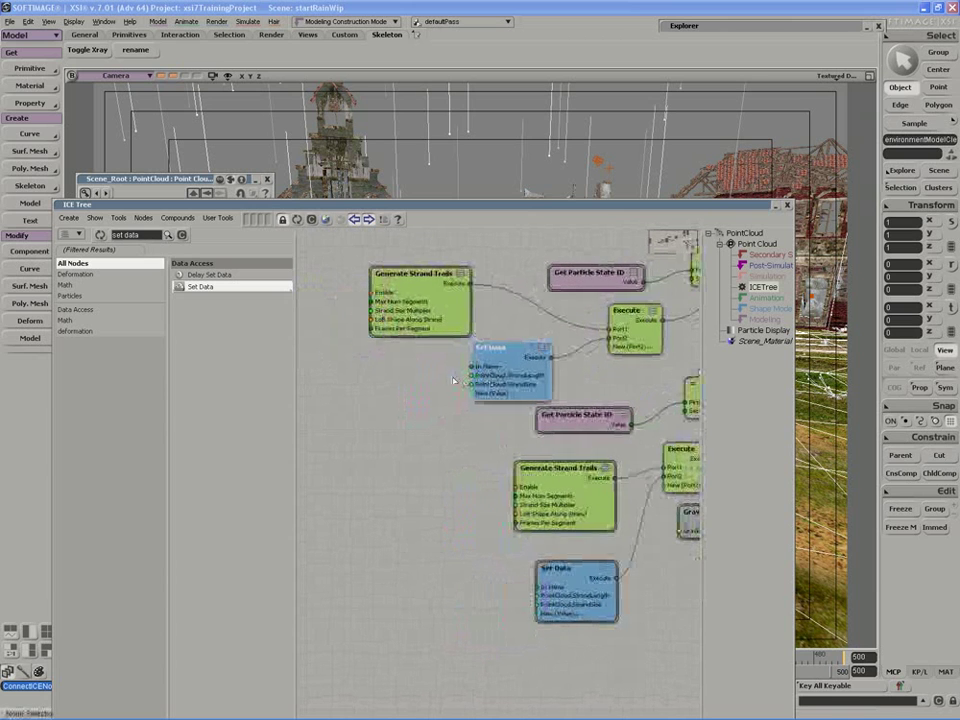
pyautogui.moveTo(584, 595); pyautogui.dragTo(580, 597)
pyautogui.moveTo(522, 379); pyautogui.dragTo(526, 385)
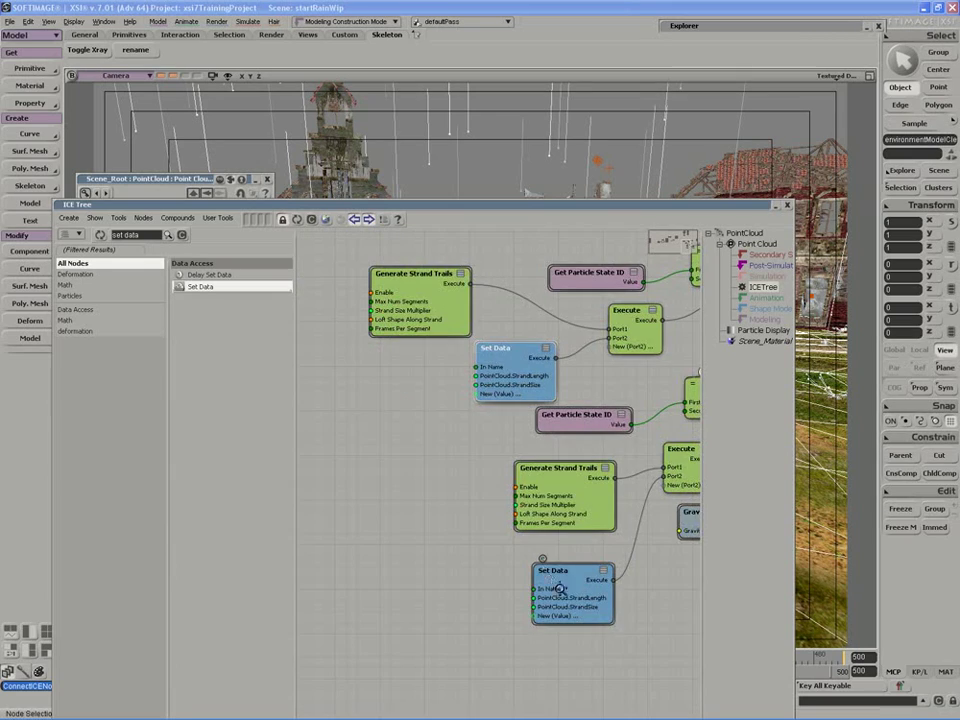